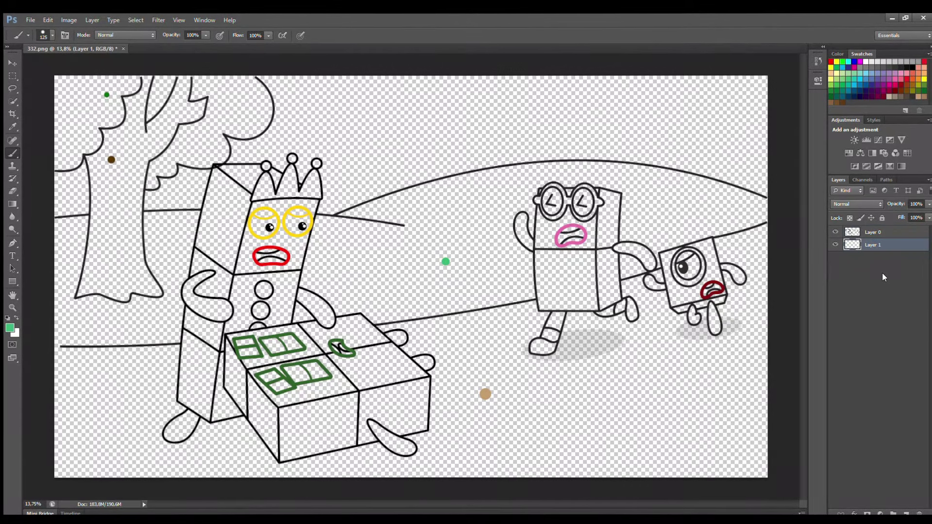
Paint the crowned character's eyes white and shade their lower halves with soft light blue on Layer 1.
scroll(268, 276, "up", 1)
scroll(245, 444, "up", 1)
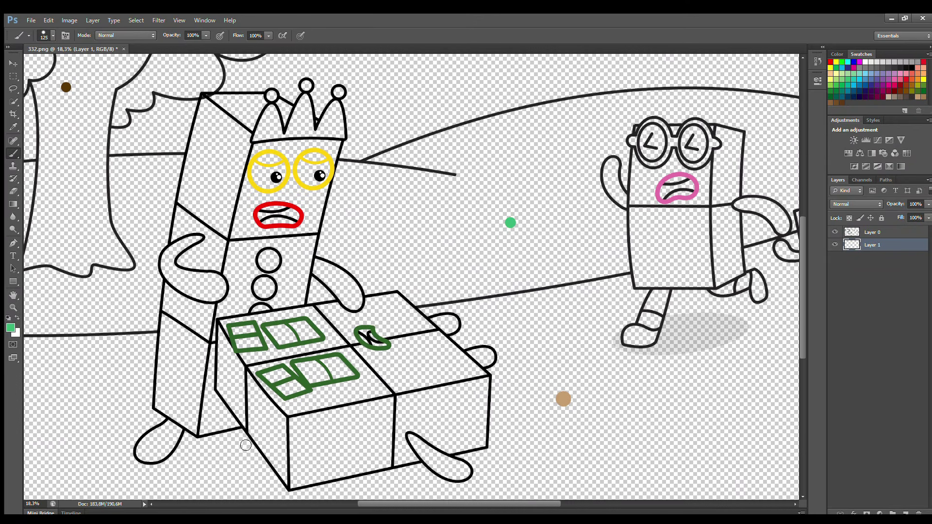
left_click_drag(363, 498, 388, 497)
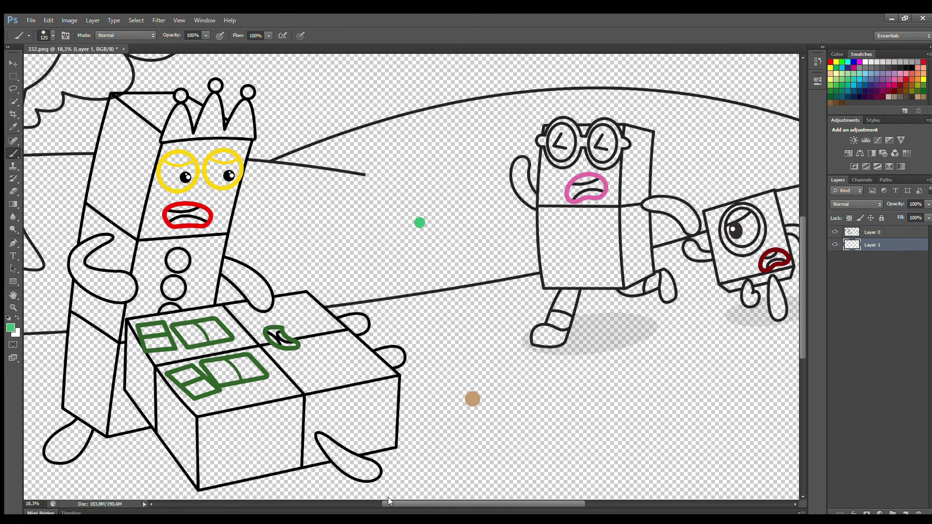
left_click(864, 68)
mouse_move(210, 162)
left_mouse_down()
mouse_move(213, 181)
mouse_move(228, 182)
mouse_move(237, 170)
mouse_move(217, 167)
mouse_move(218, 177)
mouse_move(178, 185)
mouse_move(170, 170)
left_mouse_up()
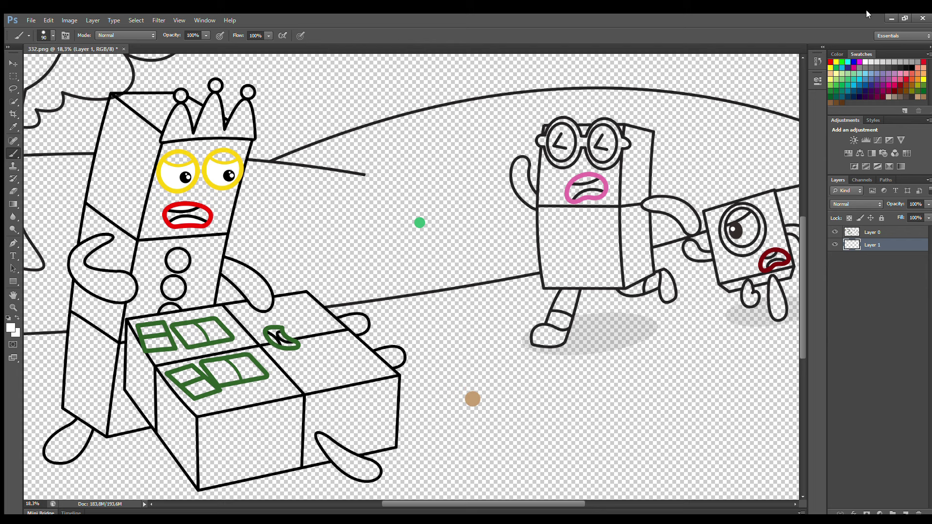
left_click(866, 73)
mouse_move(223, 182)
left_mouse_down()
mouse_move(179, 185)
mouse_move(237, 180)
mouse_move(177, 183)
left_mouse_up()
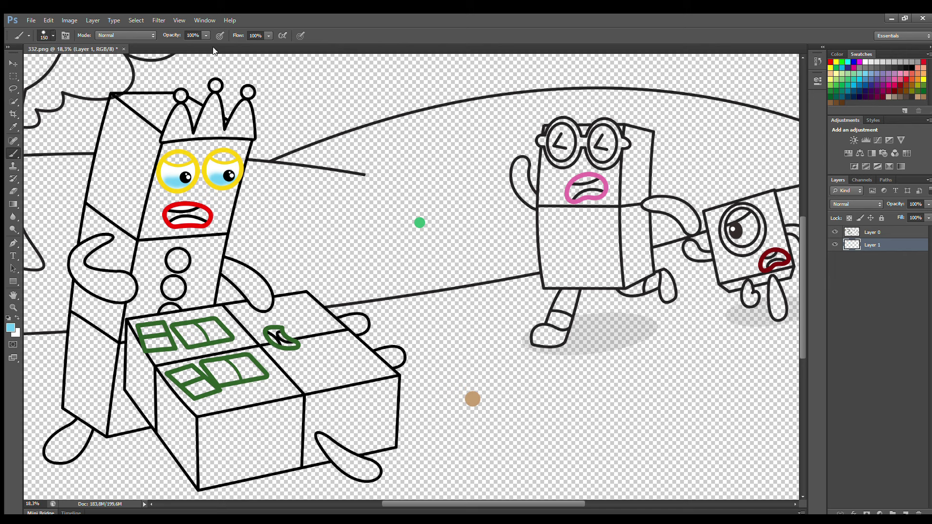
Sample the red of the crowned character's lips and fill the round buttons and the arm beside the table-like block red.
left_click(187, 214, "alt")
key("bracketleft")
mouse_move(176, 256)
left_mouse_down()
mouse_move(186, 262)
mouse_move(167, 293)
mouse_move(179, 283)
mouse_move(175, 309)
left_mouse_up()
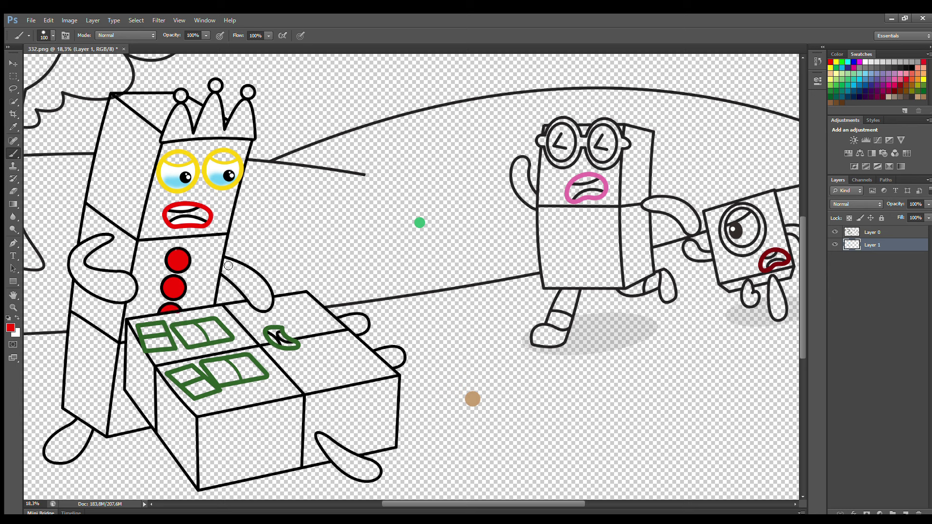
mouse_move(228, 266)
left_mouse_down()
mouse_move(252, 277)
mouse_move(268, 296)
mouse_move(260, 305)
mouse_move(225, 268)
mouse_move(259, 298)
left_mouse_up()
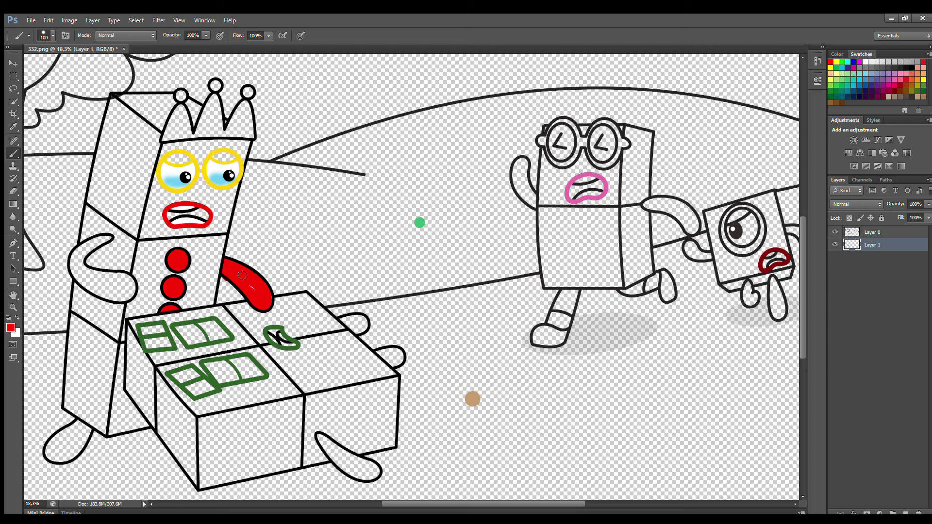
Fill the crowned character's bent arm, foot and crown with the same red.
left_click(13, 190)
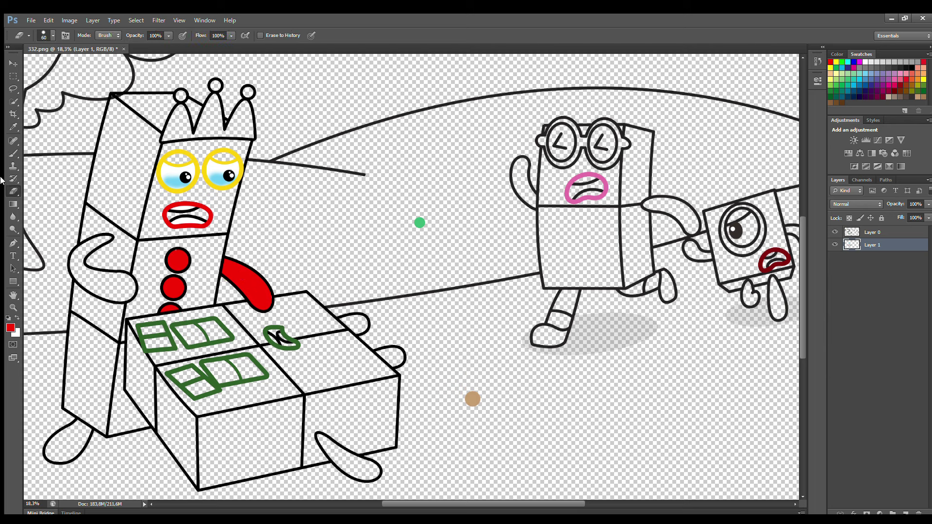
key("b")
mouse_move(111, 240)
left_mouse_down()
mouse_move(76, 260)
mouse_move(80, 280)
mouse_move(109, 296)
mouse_move(128, 299)
mouse_move(133, 287)
mouse_move(85, 270)
mouse_move(90, 249)
mouse_move(87, 271)
mouse_move(122, 282)
left_mouse_up()
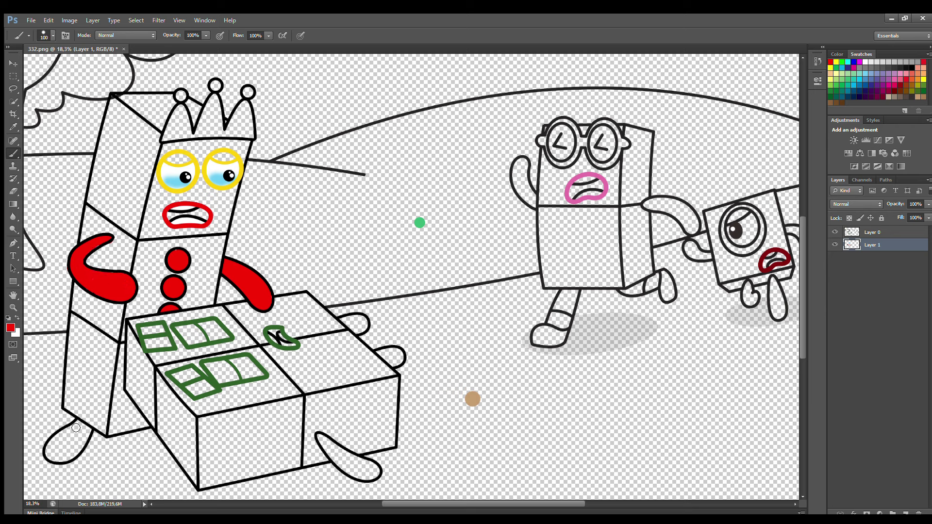
mouse_move(76, 427)
left_mouse_down()
mouse_move(52, 458)
mouse_move(80, 449)
mouse_move(88, 431)
mouse_move(52, 449)
mouse_move(81, 440)
left_mouse_up()
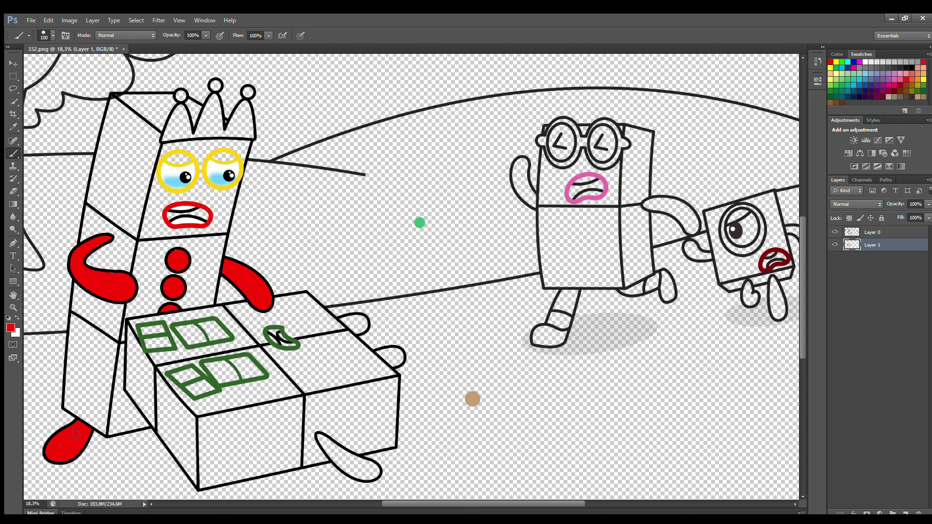
mouse_move(165, 140)
left_mouse_down()
mouse_move(184, 111)
mouse_move(193, 134)
mouse_move(215, 99)
mouse_move(223, 133)
mouse_move(246, 105)
mouse_move(253, 136)
mouse_move(230, 137)
mouse_move(245, 123)
mouse_move(214, 136)
mouse_move(209, 121)
mouse_move(216, 133)
mouse_move(177, 133)
left_mouse_up()
Add a new layer below Layer 1 and fill the inside of the crowned character's mouth black on it.
left_click(904, 512)
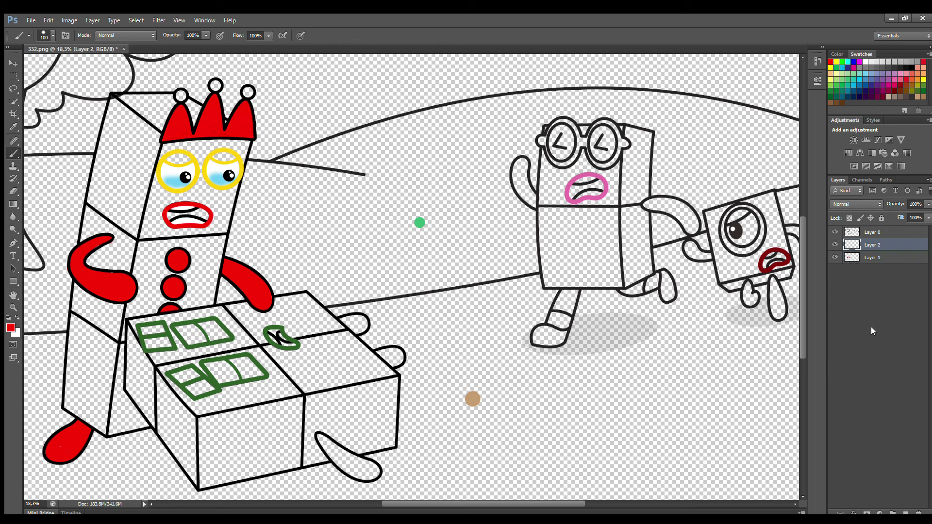
left_click_drag(876, 245, 874, 265)
key("i")
key("d")
left_click(13, 153)
left_click_drag(169, 217, 205, 215)
Paint the crowned character's upper eyelids a darker yellow based on the colour of the eye outlines.
key("i")
left_click(173, 158)
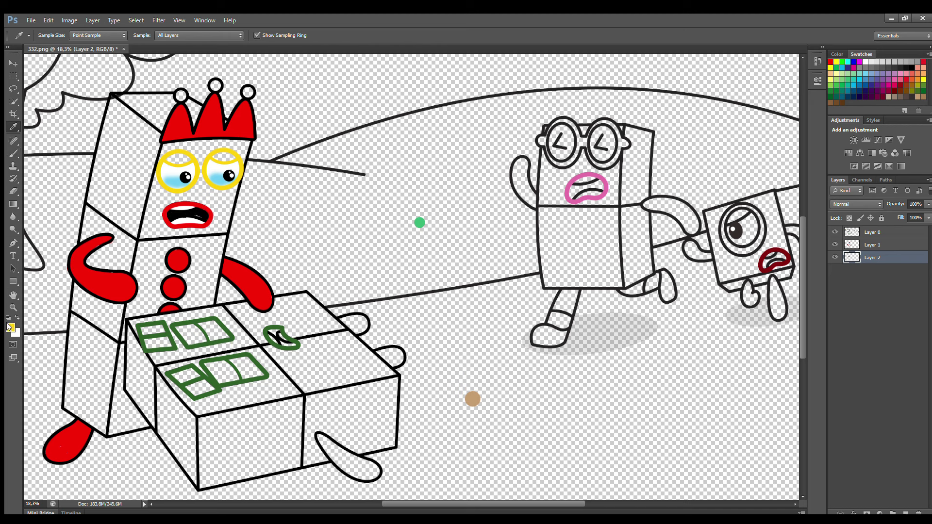
key("b")
left_click_drag(168, 160, 233, 158)
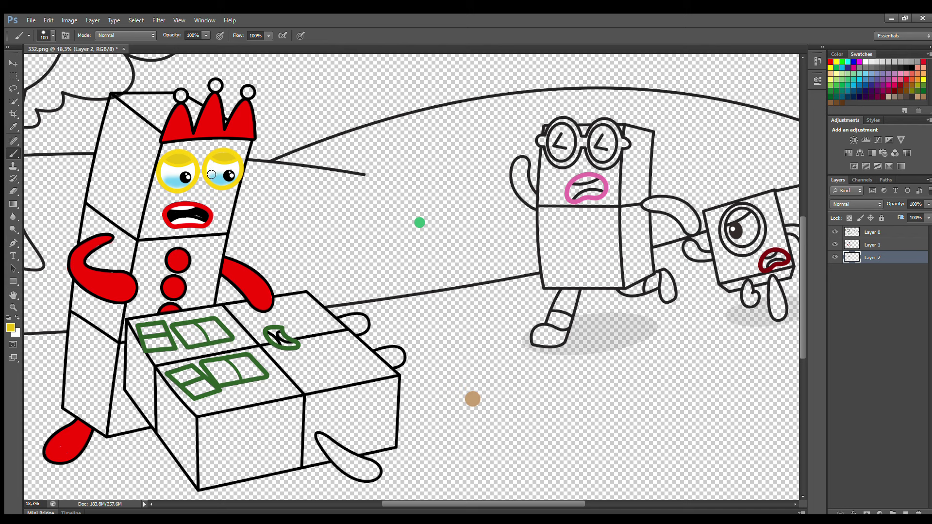
Fill the crown's balls and the front of the crowned character's face and body bright yellow on a new layer below Layer 2.
left_click(923, 80)
left_click(905, 512)
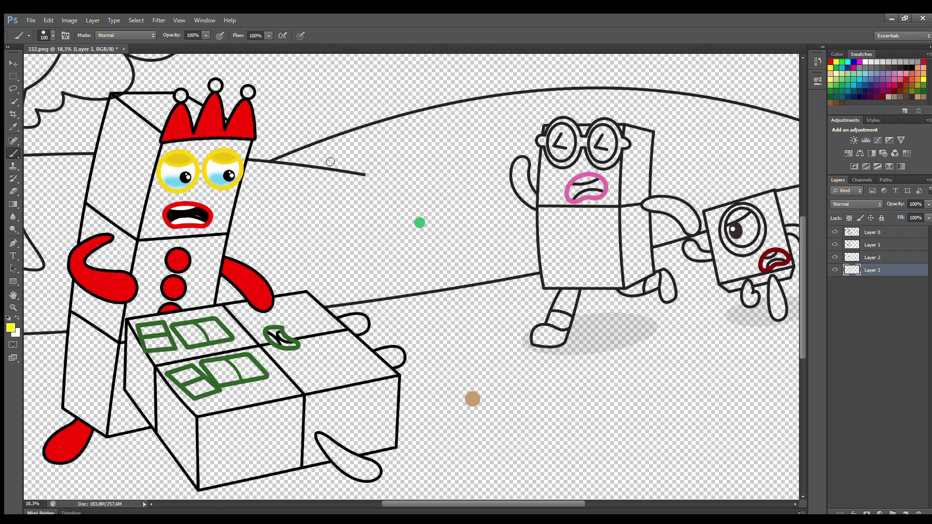
left_click(181, 96)
mouse_move(169, 153)
left_mouse_down()
mouse_move(135, 312)
mouse_move(212, 298)
mouse_move(245, 154)
mouse_move(220, 147)
mouse_move(179, 156)
mouse_move(208, 188)
mouse_move(171, 203)
mouse_move(219, 210)
mouse_move(182, 201)
mouse_move(218, 230)
mouse_move(159, 216)
mouse_move(163, 244)
mouse_move(194, 240)
mouse_move(163, 249)
mouse_move(208, 253)
mouse_move(152, 262)
mouse_move(210, 268)
mouse_move(161, 293)
mouse_move(190, 299)
left_mouse_up()
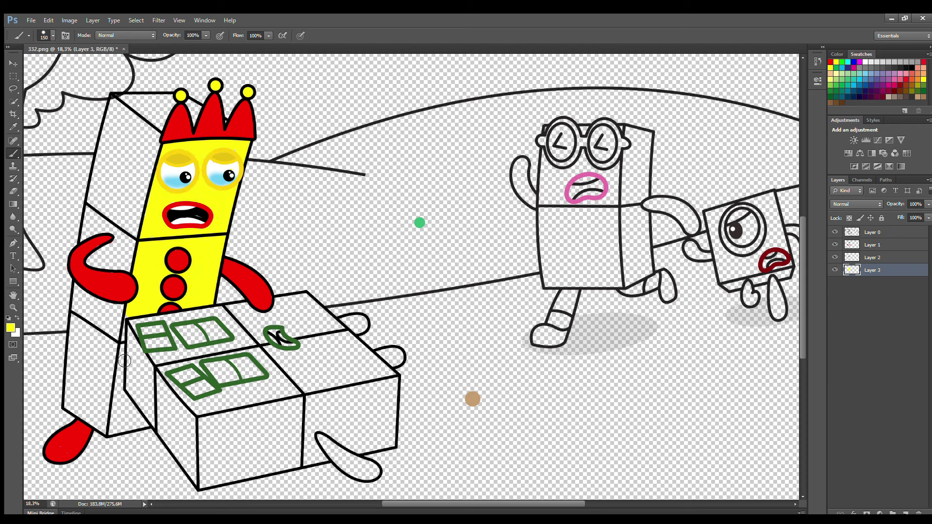
mouse_move(125, 333)
left_mouse_down()
mouse_move(111, 429)
mouse_move(146, 426)
mouse_move(127, 403)
mouse_move(127, 421)
mouse_move(135, 417)
left_mouse_up()
key("e")
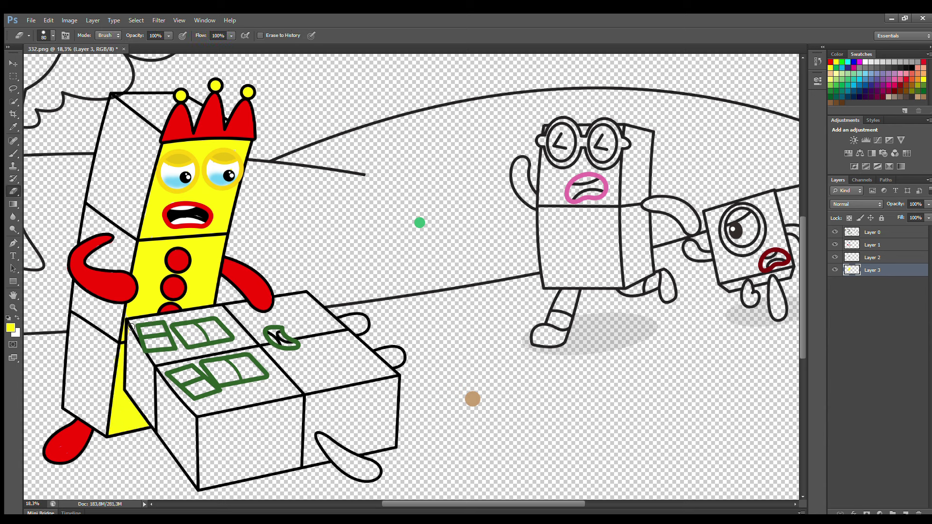
Add a new layer at the bottom of the stack and fill the crowned character's side and top faces with darker yellow.
key("ctrl+shift+alt+n")
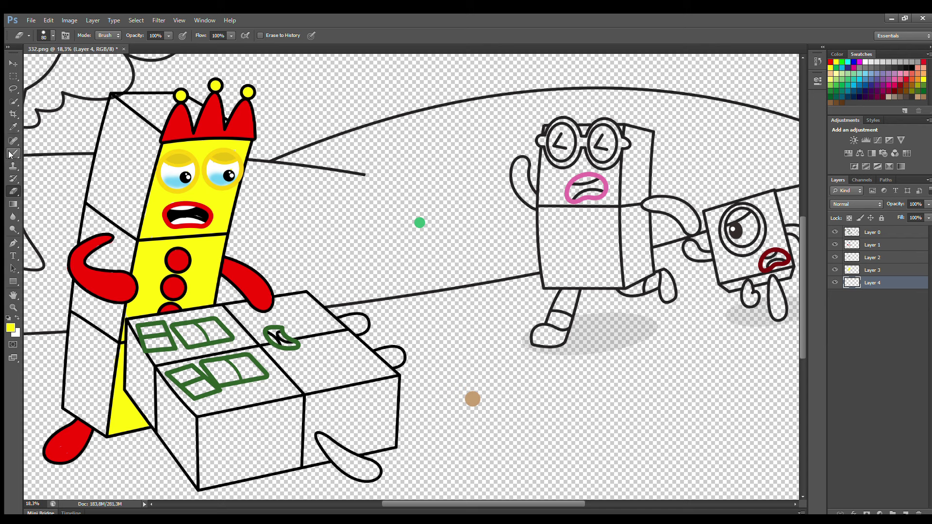
key("i")
key("b")
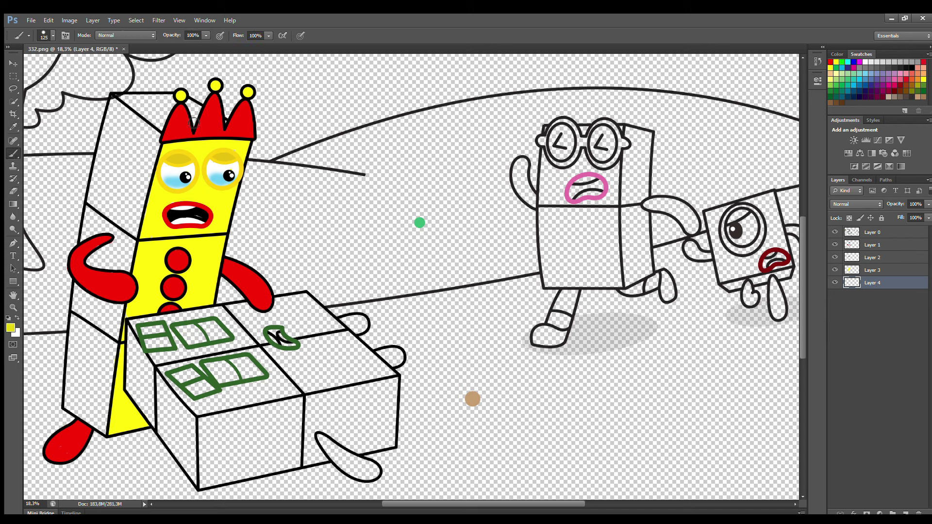
mouse_move(225, 128)
left_mouse_down()
mouse_move(186, 102)
mouse_move(141, 96)
mouse_move(113, 113)
mouse_move(73, 403)
mouse_move(97, 427)
mouse_move(108, 420)
left_mouse_up()
key("bracketright")
key("bracketright")
mouse_move(105, 368)
left_mouse_down()
mouse_move(104, 410)
mouse_move(86, 394)
mouse_move(129, 121)
mouse_move(199, 124)
mouse_move(134, 131)
mouse_move(162, 151)
mouse_move(109, 376)
mouse_move(92, 329)
mouse_move(145, 200)
mouse_move(110, 250)
mouse_move(137, 178)
left_mouse_up()
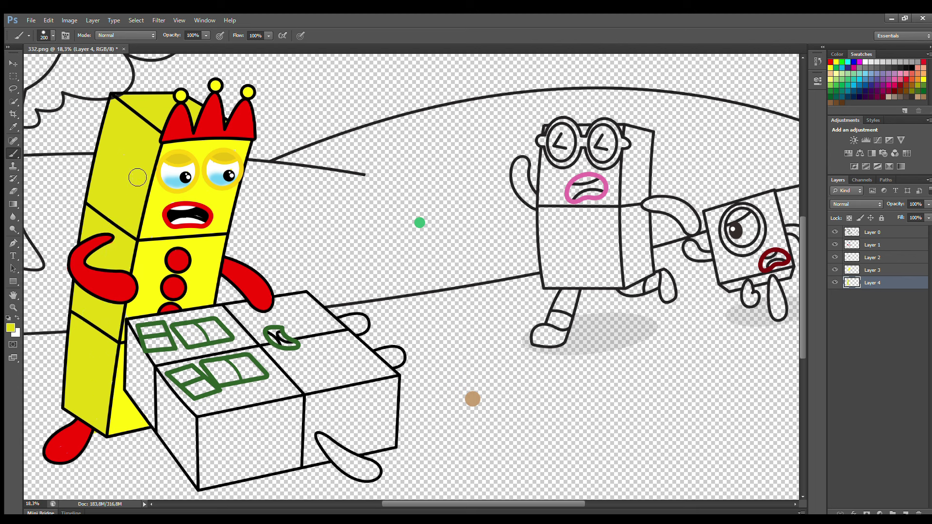
Touch up the crowned character's outline near its upper back corner on Layer 0 with the Eraser and a black brush.
key("e")
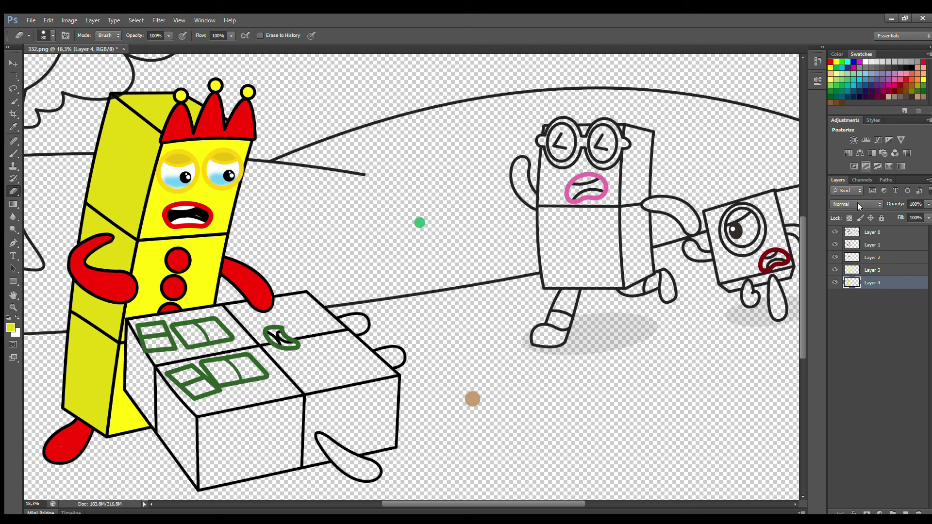
left_click(250, 126, "ctrl")
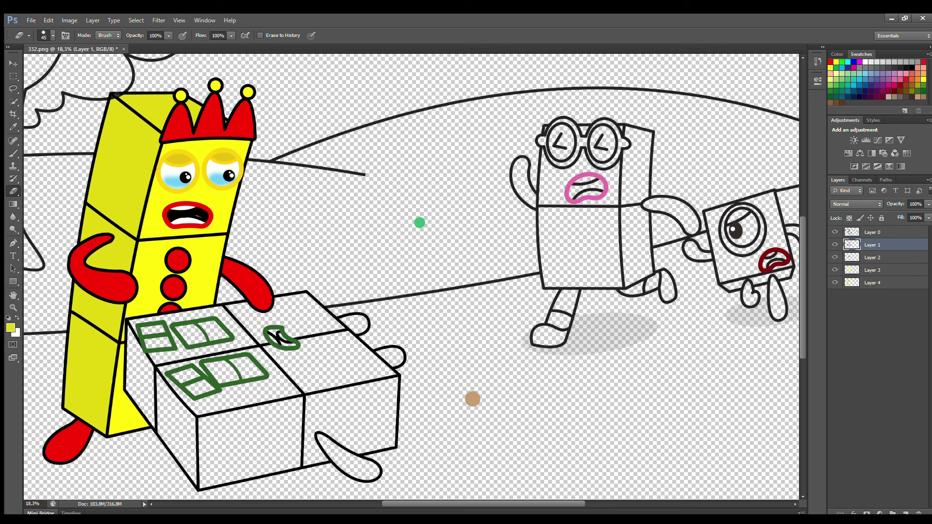
left_click(154, 126, "ctrl")
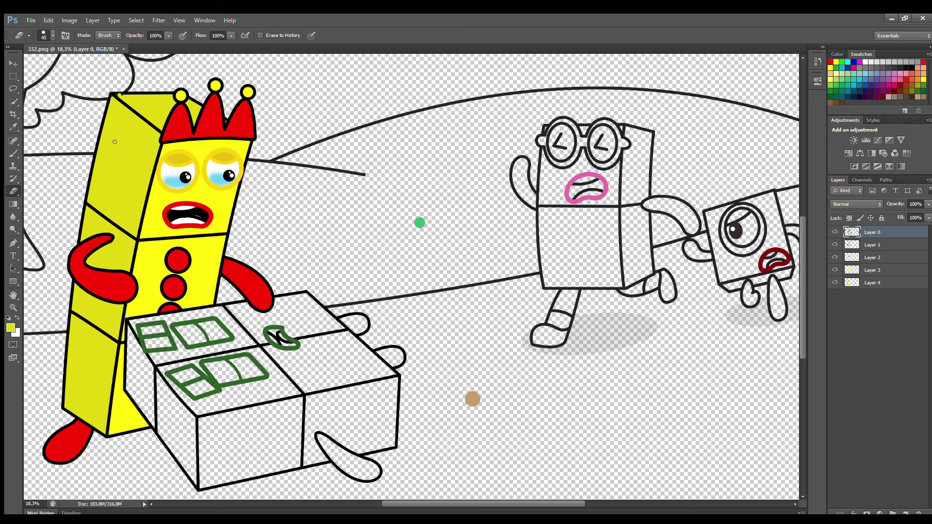
key("b")
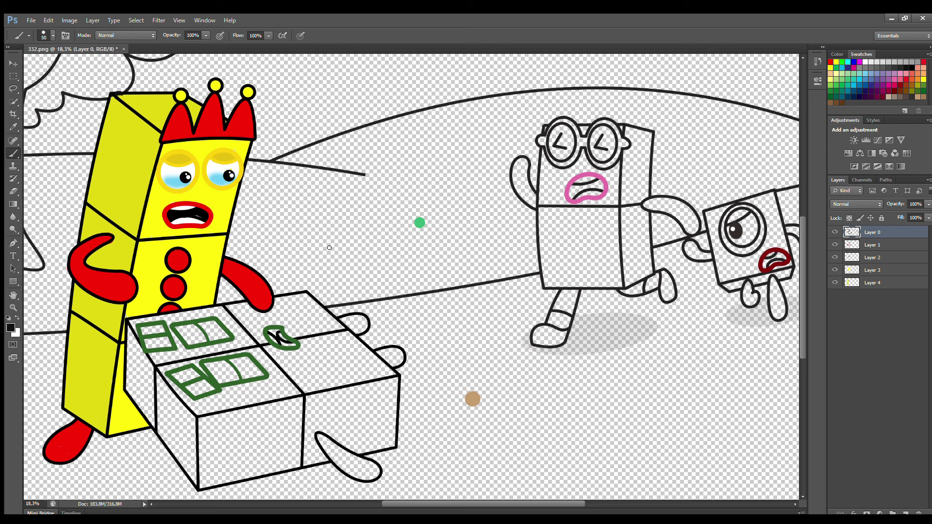
On Layer 1, paint the lying block character's teeth white and fill its visible limbs with the dark green of its eye outlines.
left_click(872, 246)
key("x")
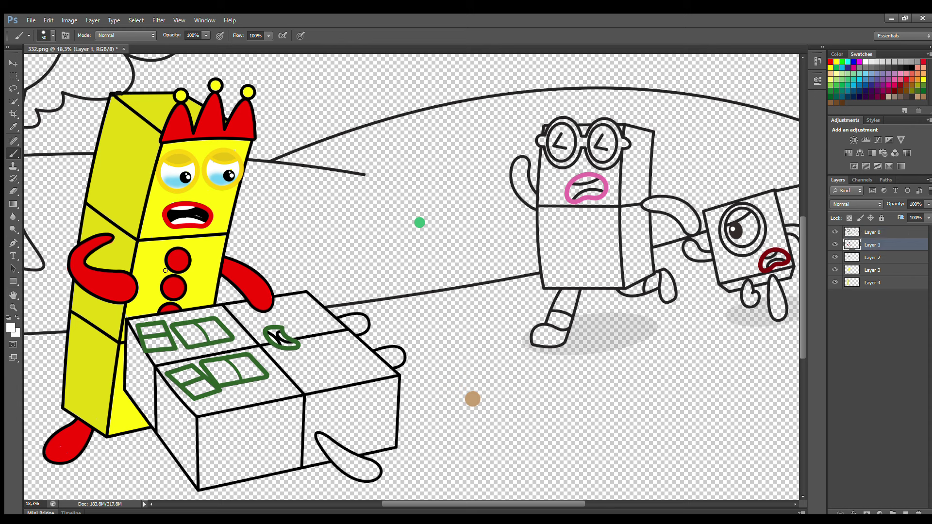
left_click(214, 319, "alt")
key("bracketright")
mouse_move(321, 437)
left_mouse_down()
mouse_move(356, 476)
mouse_move(372, 478)
mouse_move(377, 468)
mouse_move(332, 451)
mouse_move(371, 470)
left_mouse_up()
mouse_move(382, 354)
left_mouse_down()
mouse_move(397, 354)
mouse_move(390, 362)
left_mouse_up()
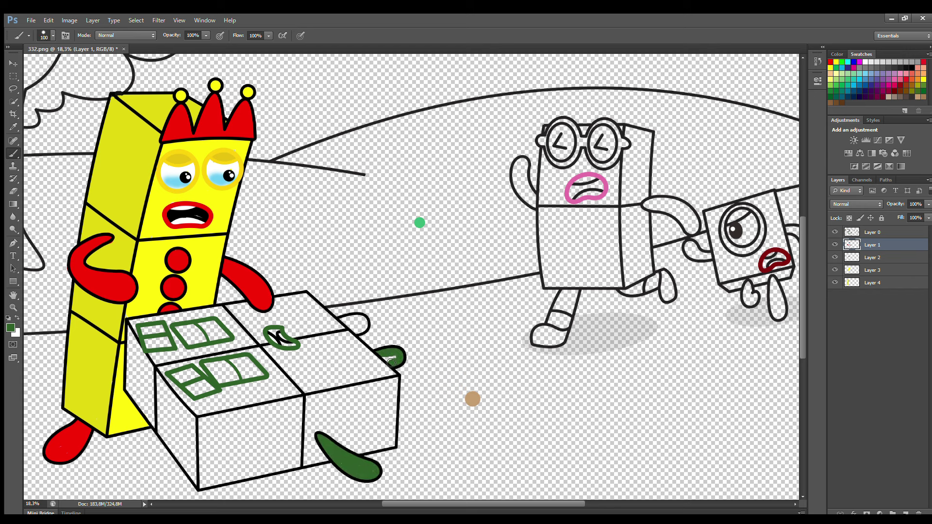
left_click_drag(346, 324, 361, 320)
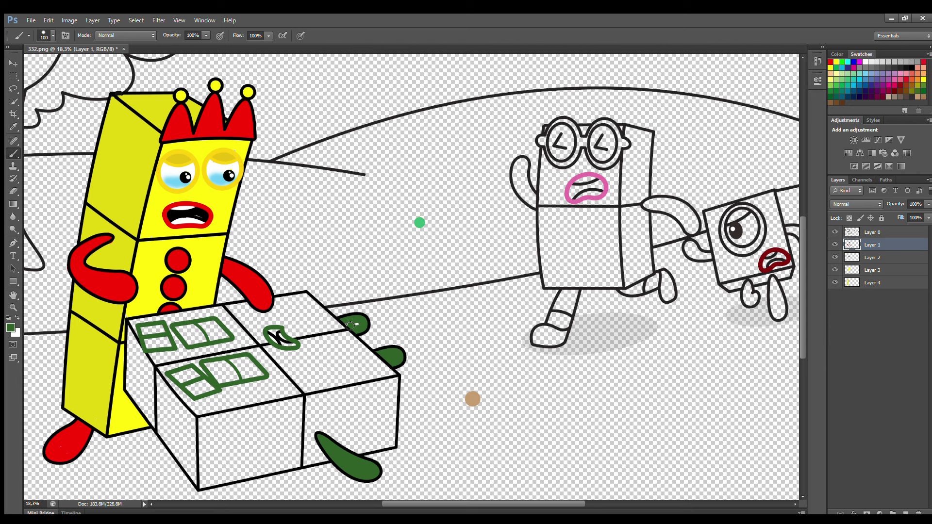
Fill the lying block character's square eyes medium green on Layer 1 and the inside of its mouth black on Layer 2.
left_click(13, 127)
left_click(228, 330)
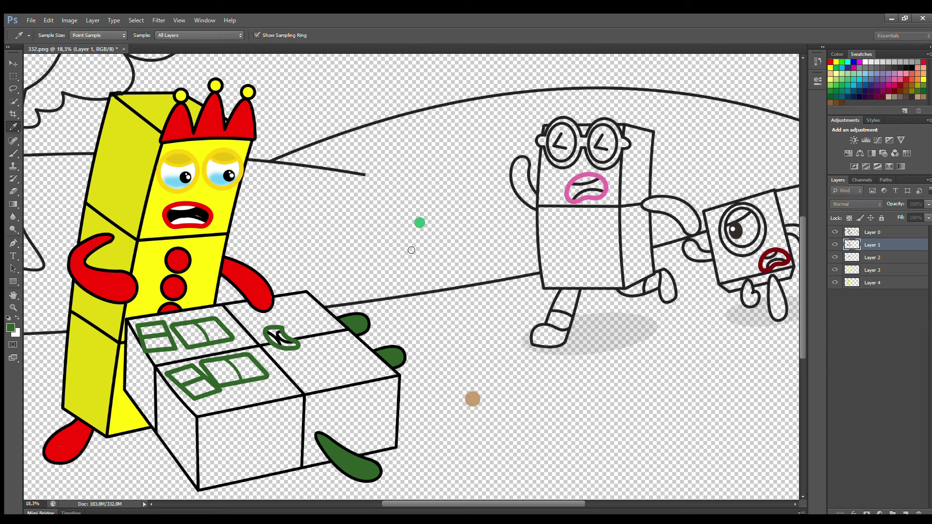
key("b")
mouse_move(174, 328)
left_mouse_down()
mouse_move(209, 323)
mouse_move(227, 335)
mouse_move(187, 340)
mouse_move(196, 336)
left_mouse_up()
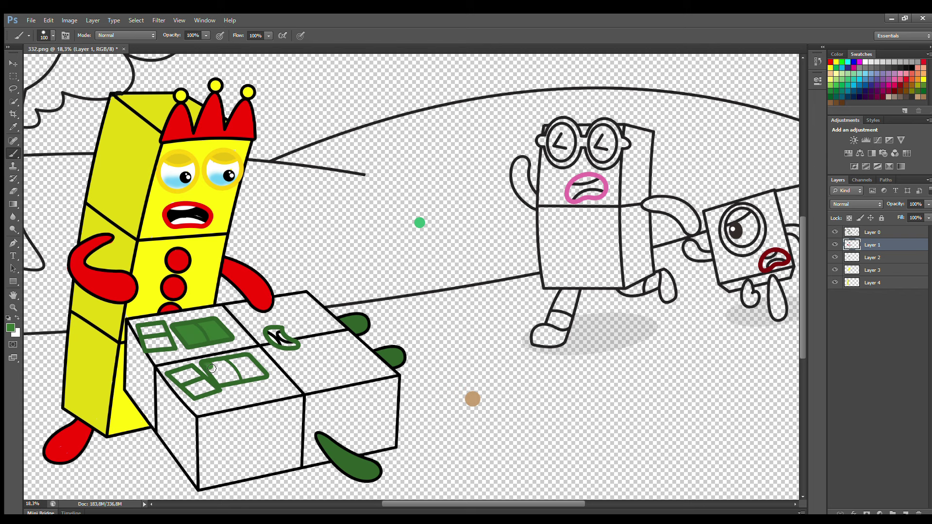
mouse_move(211, 368)
left_mouse_down()
mouse_move(262, 375)
mouse_move(247, 361)
mouse_move(218, 364)
mouse_move(219, 373)
mouse_move(240, 365)
mouse_move(219, 364)
mouse_move(244, 371)
mouse_move(179, 378)
mouse_move(211, 388)
mouse_move(193, 381)
left_mouse_up()
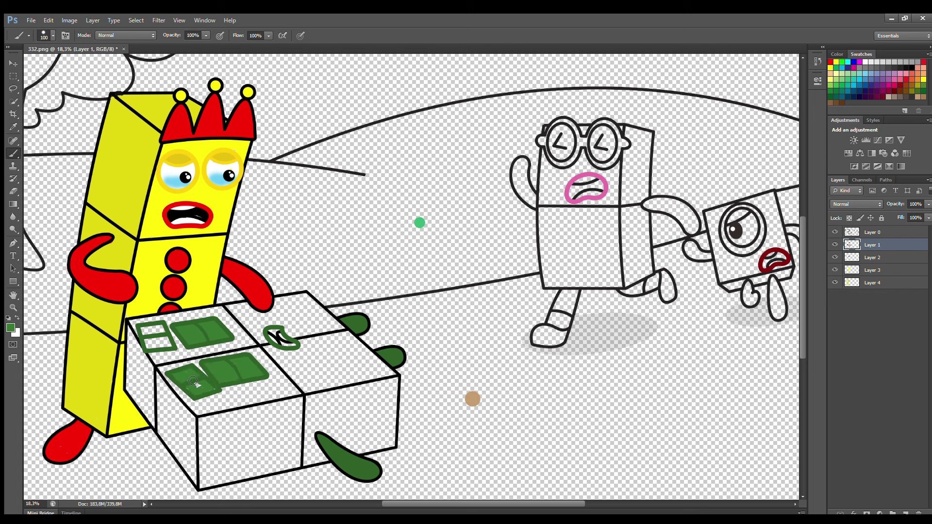
left_click_drag(146, 330, 171, 346)
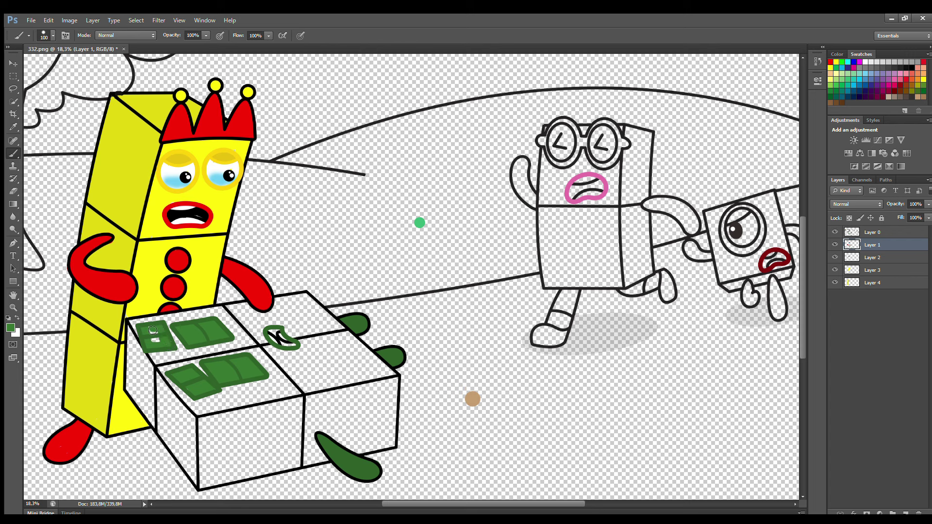
left_click(855, 258)
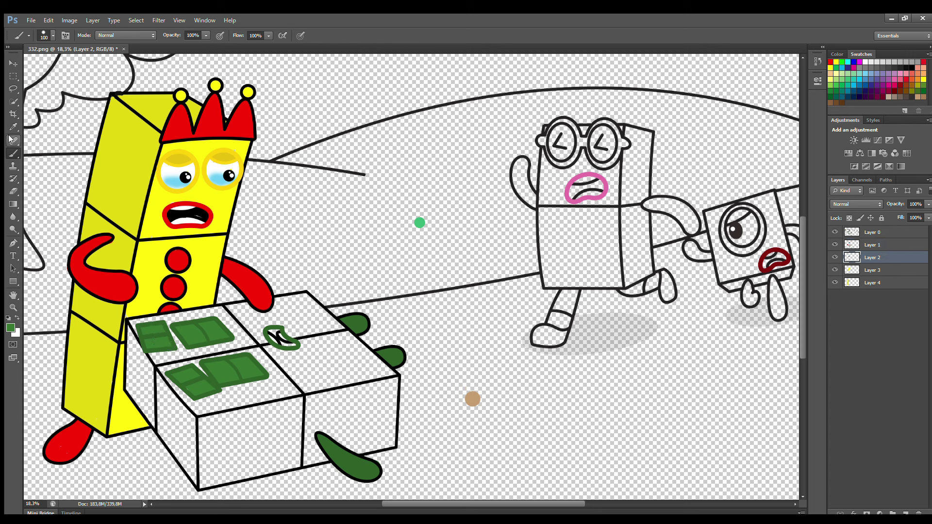
left_click(219, 305, "alt")
On Layer 3, fill the four upper squares of the lying block character's face with light green.
left_click(872, 270)
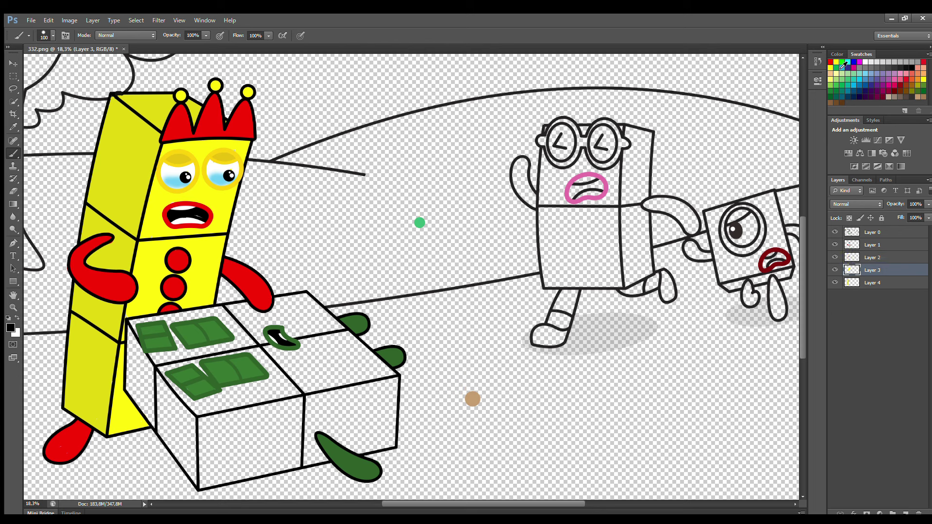
left_click(841, 62)
key("i")
left_click(419, 223)
left_click(19, 153)
mouse_move(137, 328)
left_mouse_down()
mouse_move(309, 305)
mouse_move(392, 375)
mouse_move(199, 414)
mouse_move(245, 403)
mouse_move(198, 409)
mouse_move(143, 330)
mouse_move(167, 345)
mouse_move(299, 316)
mouse_move(359, 362)
mouse_move(298, 384)
mouse_move(262, 349)
mouse_move(347, 367)
mouse_move(208, 401)
mouse_move(169, 354)
mouse_move(203, 351)
mouse_move(198, 382)
left_mouse_up()
key("bracketleft")
key("bracketleft")
key("bracketleft")
key("bracketright")
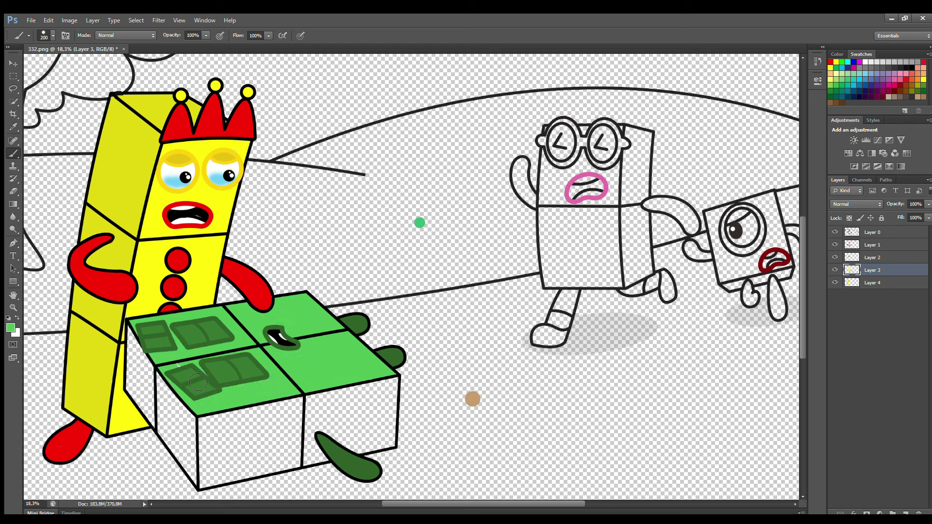
On Layer 4, fill the lying block character's side faces with a slightly darker green.
left_click(879, 283)
key("i")
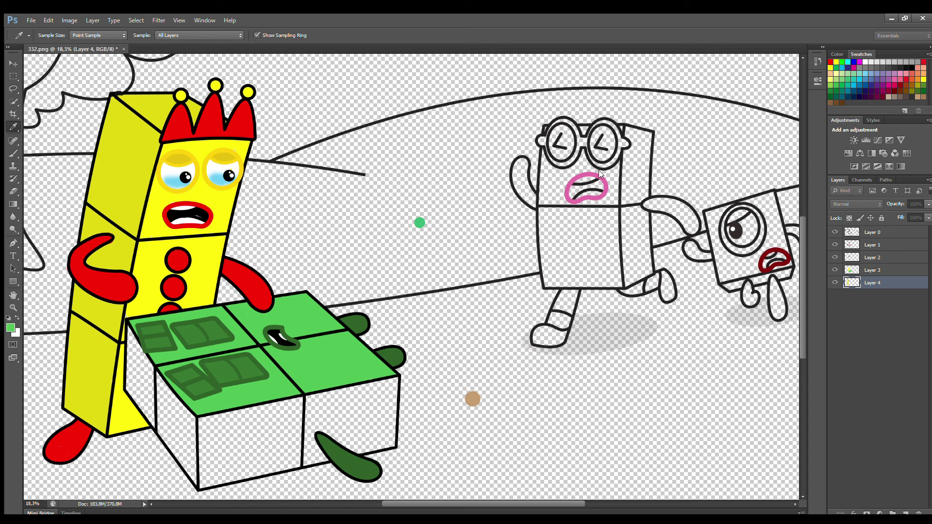
key("b")
mouse_move(133, 323)
left_mouse_down()
mouse_move(137, 389)
mouse_move(206, 486)
mouse_move(393, 446)
mouse_move(394, 386)
mouse_move(319, 399)
mouse_move(269, 421)
mouse_move(345, 416)
mouse_move(199, 443)
mouse_move(382, 418)
mouse_move(209, 454)
mouse_move(335, 451)
mouse_move(193, 453)
mouse_move(153, 390)
mouse_move(180, 432)
left_mouse_up()
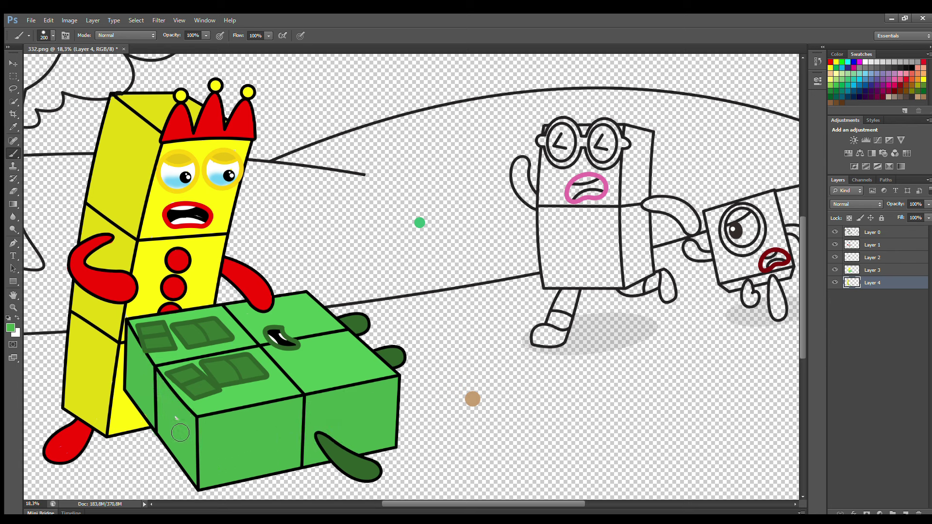
Sample the light green of the lying block's upper face and repaint its two large front squares with it.
left_click(277, 388, "alt")
mouse_move(210, 405)
left_mouse_down()
mouse_move(206, 485)
mouse_move(391, 447)
mouse_move(395, 383)
mouse_move(223, 422)
mouse_move(382, 401)
mouse_move(227, 438)
mouse_move(389, 398)
mouse_move(236, 453)
mouse_move(240, 464)
mouse_move(382, 438)
mouse_move(258, 456)
left_mouse_up()
key("bracketleft")
key("bracketleft")
key("bracketright")
key("bracketright")
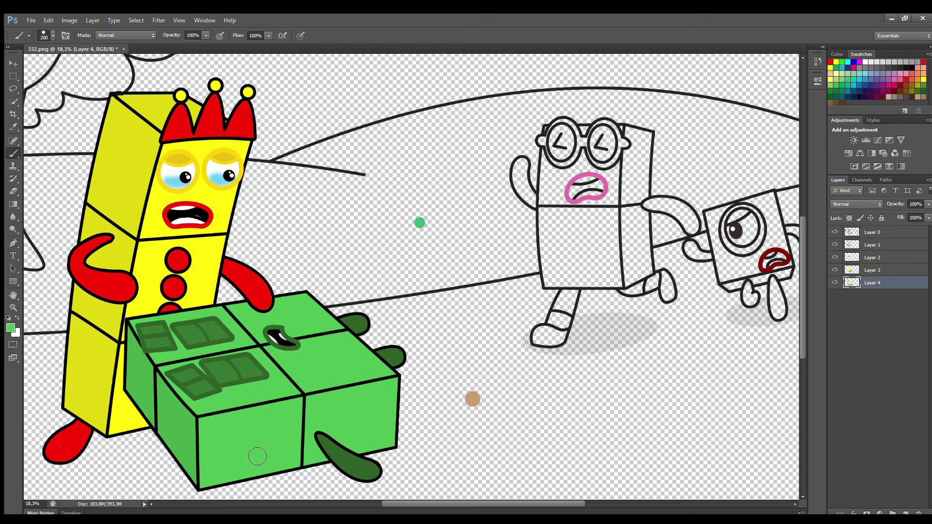
On Layer 1, paint the running two-block character's round glasses purple, including both lenses and the frame.
scroll(686, 245, "up", 1)
left_click_drag(515, 500, 524, 500)
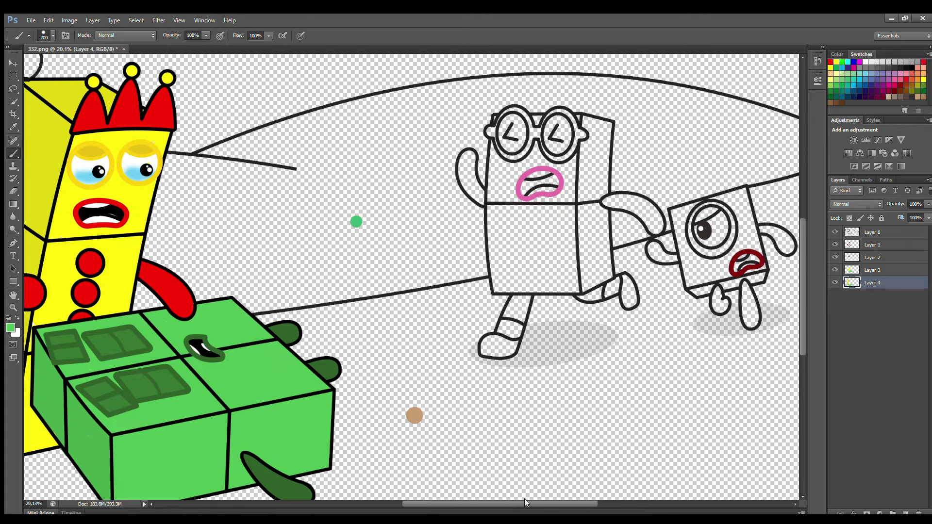
left_click(871, 244)
left_click(882, 91)
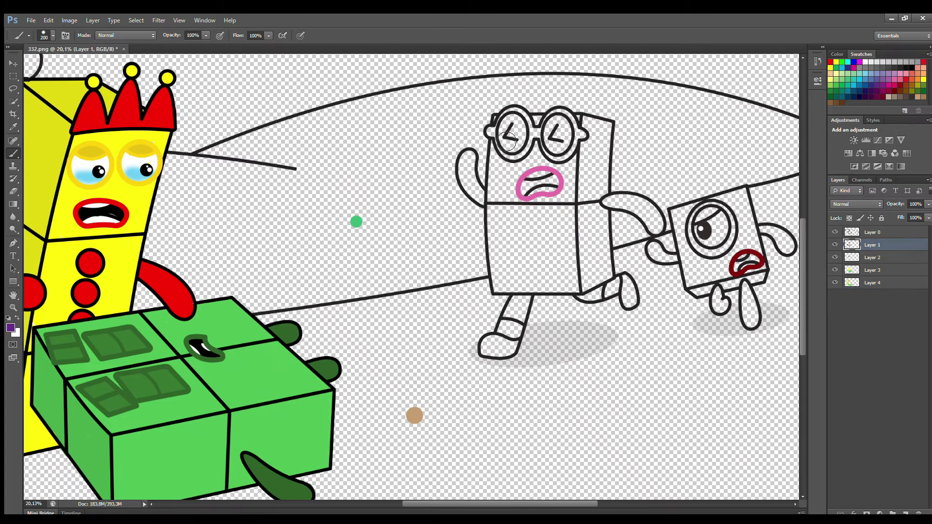
key("bracketleft")
key("bracketleft")
key("bracketleft")
key("bracketleft")
key("bracketleft")
left_click(491, 130)
mouse_move(506, 155)
left_mouse_down()
mouse_move(544, 141)
mouse_move(570, 157)
mouse_move(583, 135)
mouse_move(558, 111)
mouse_move(538, 127)
mouse_move(515, 111)
mouse_move(500, 126)
mouse_move(514, 157)
mouse_move(526, 135)
mouse_move(567, 128)
mouse_move(558, 143)
left_mouse_up()
key("bracketright")
key("bracketright")
key("bracketright")
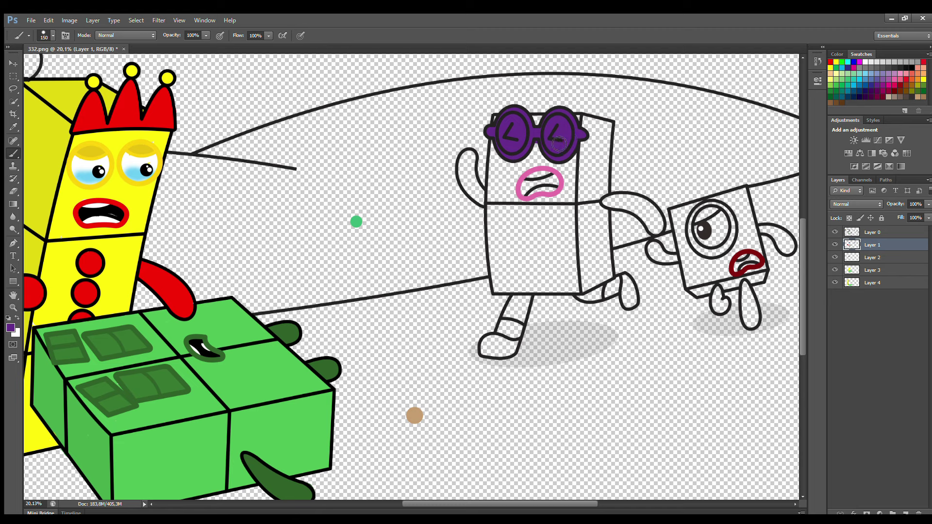
On Layer 1, paint the running two-block character's arms and legs purple with white socks, and fill its mouth black on Layer 2.
left_click(865, 63)
left_click(507, 133, "alt")
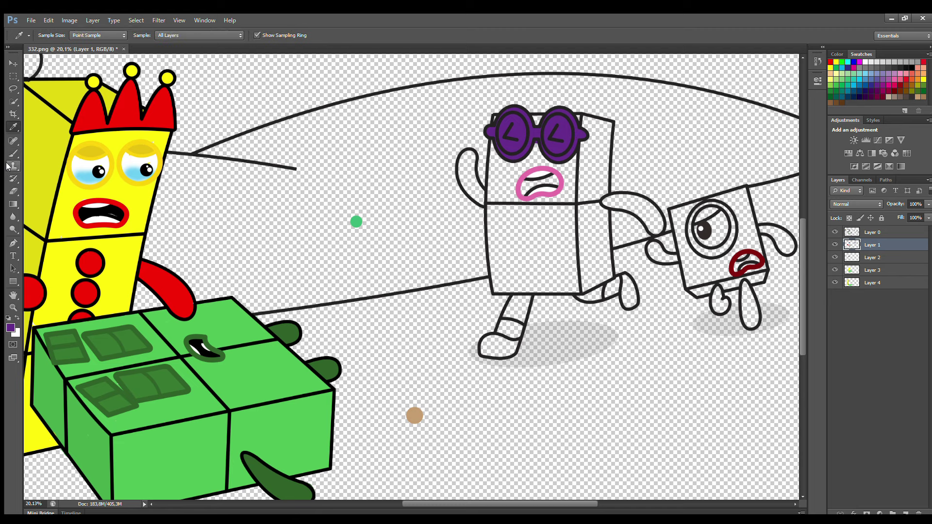
mouse_move(480, 193)
left_mouse_down()
mouse_move(472, 157)
mouse_move(461, 170)
mouse_move(478, 202)
mouse_move(469, 174)
left_mouse_up()
mouse_move(606, 201)
left_mouse_down()
mouse_move(651, 207)
mouse_move(658, 230)
mouse_move(612, 203)
mouse_move(656, 227)
left_mouse_up()
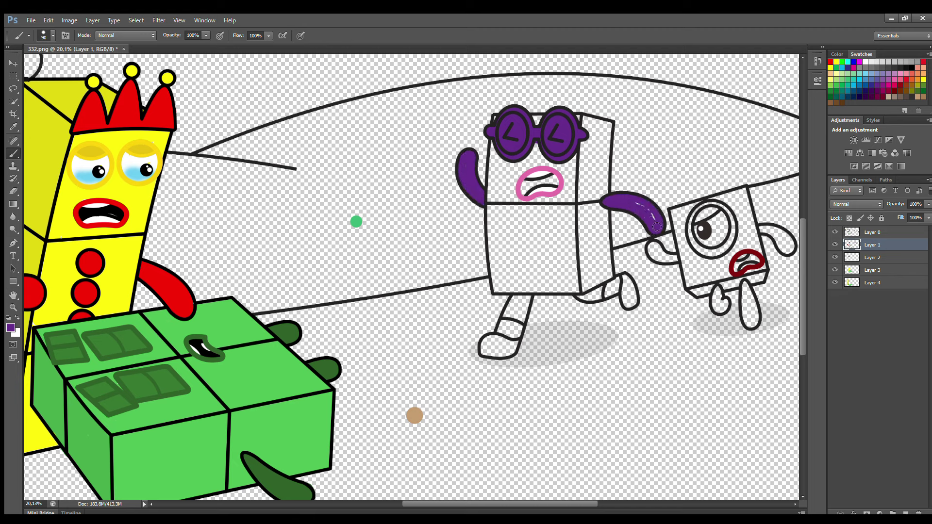
left_click_drag(568, 289, 598, 294)
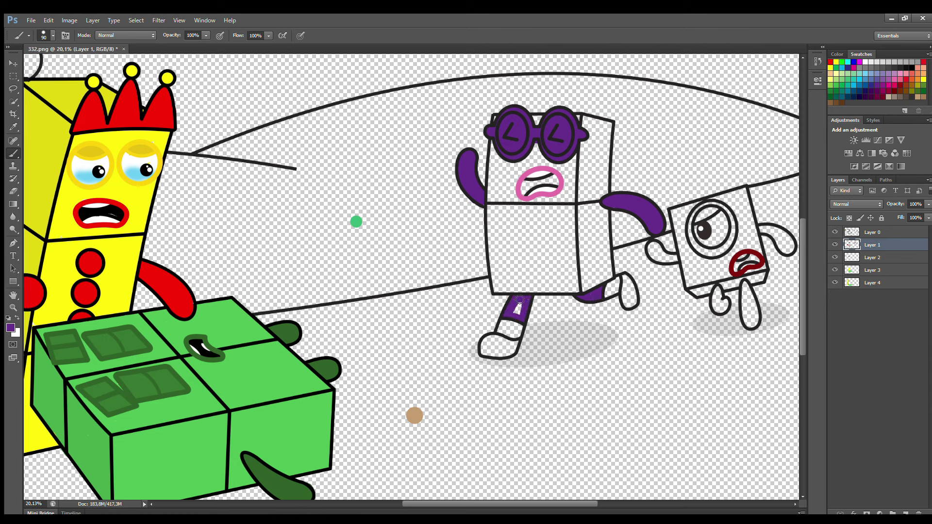
left_click(879, 258)
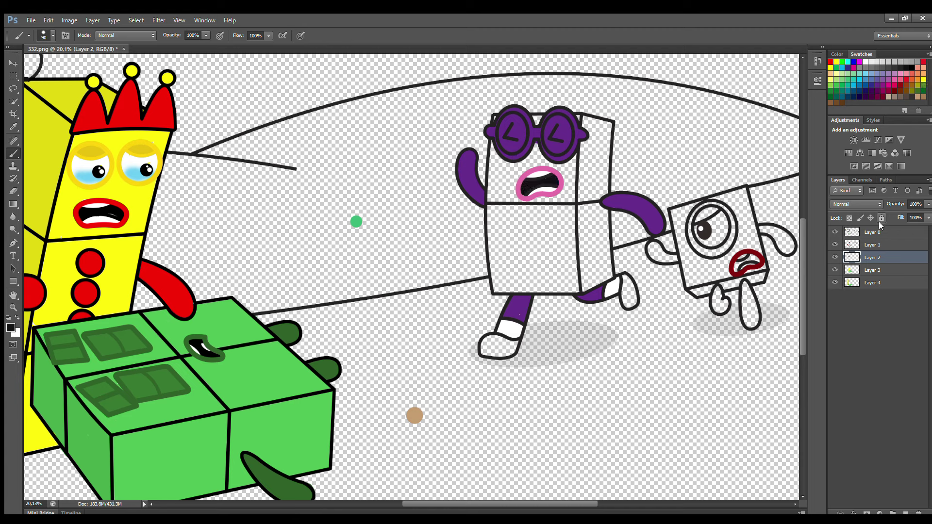
On Layer 3, fill the two front squares and both shoes of the running character with orange.
left_click(874, 270)
mouse_move(505, 123)
left_mouse_down()
mouse_move(503, 289)
mouse_move(577, 292)
mouse_move(576, 123)
mouse_move(541, 126)
mouse_move(529, 140)
mouse_move(551, 150)
mouse_move(510, 166)
mouse_move(562, 168)
mouse_move(513, 208)
mouse_move(528, 283)
mouse_move(563, 243)
mouse_move(540, 220)
mouse_move(529, 256)
mouse_move(546, 269)
mouse_move(524, 278)
left_mouse_up()
key("bracketright")
key("bracketright")
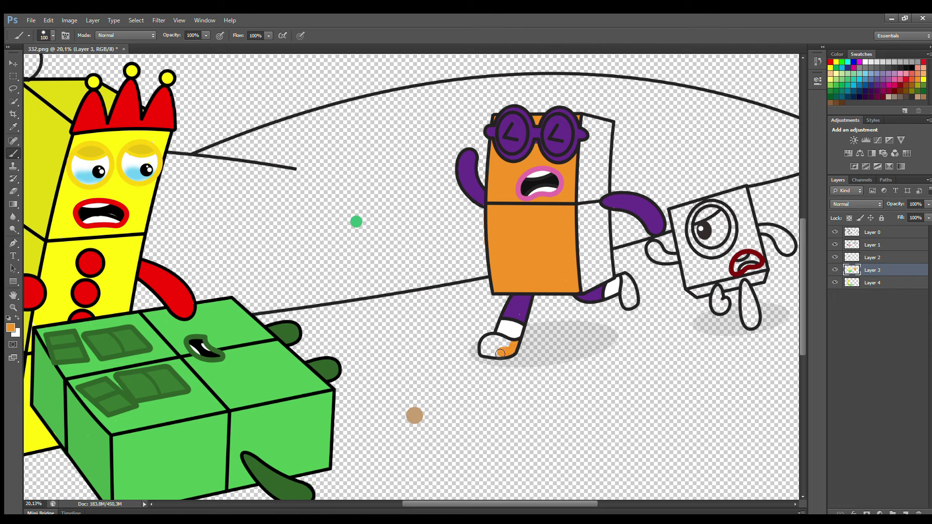
left_click_drag(500, 354, 507, 343)
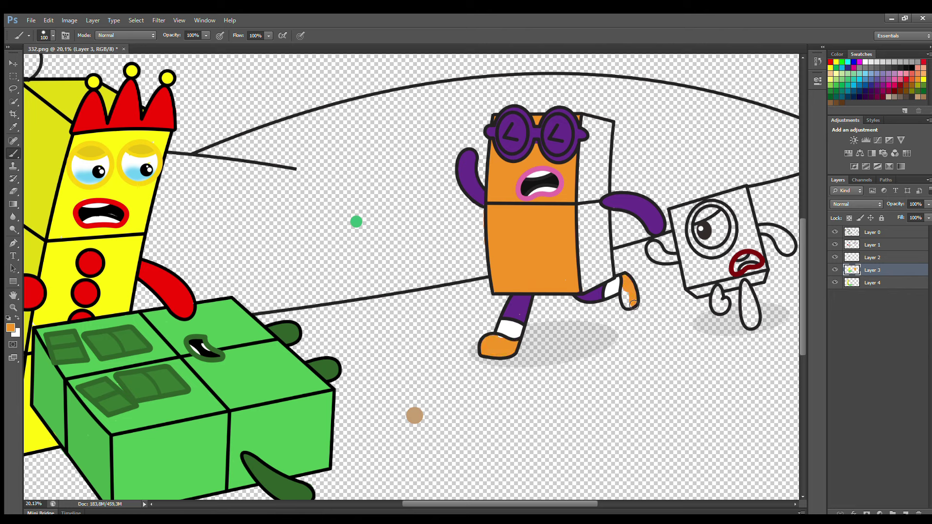
On Layer 4, fill the running character's side faces with a slightly darker orange.
left_click(877, 283)
key("i")
key("b")
mouse_move(582, 120)
left_mouse_down()
mouse_move(607, 131)
mouse_move(608, 268)
mouse_move(599, 291)
mouse_move(587, 159)
mouse_move(598, 158)
mouse_move(597, 255)
mouse_move(610, 282)
left_mouse_up()
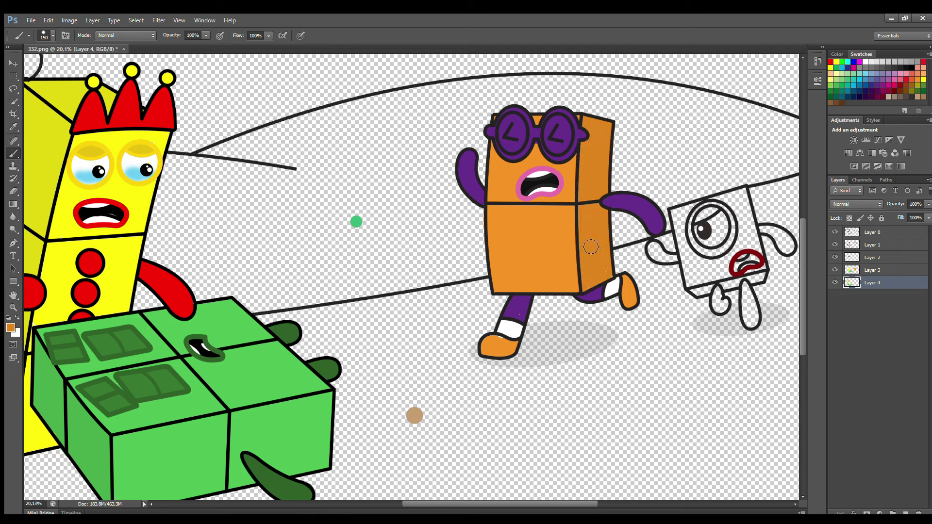
Paint the small one-eyed block's eye white and limbs dark red on Layer 1, plus its eye ring dark red and mouth black on Layer 2.
left_click(876, 246)
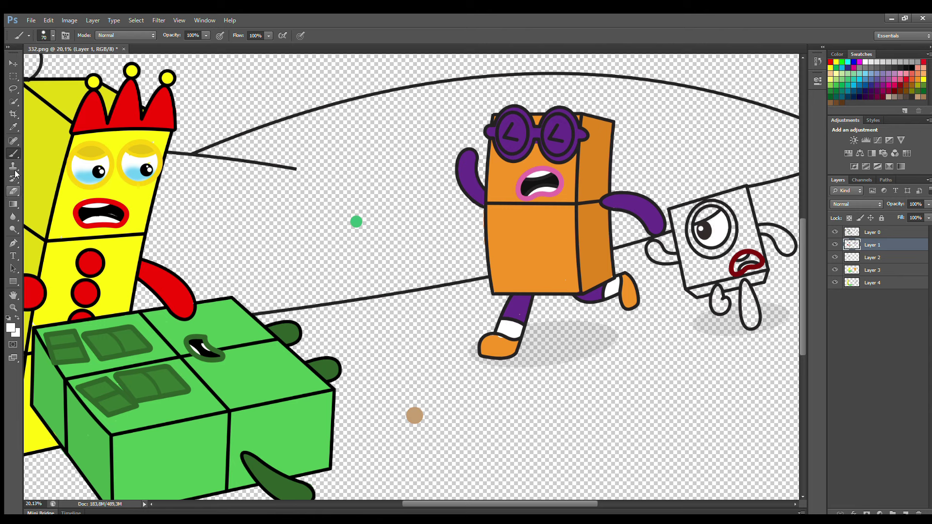
left_click(752, 253, "alt")
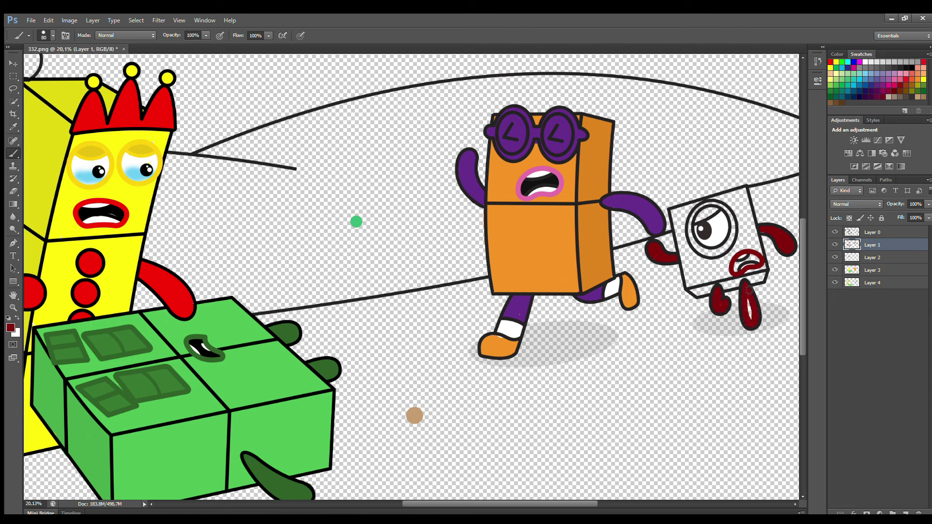
key("alt+bracketleft")
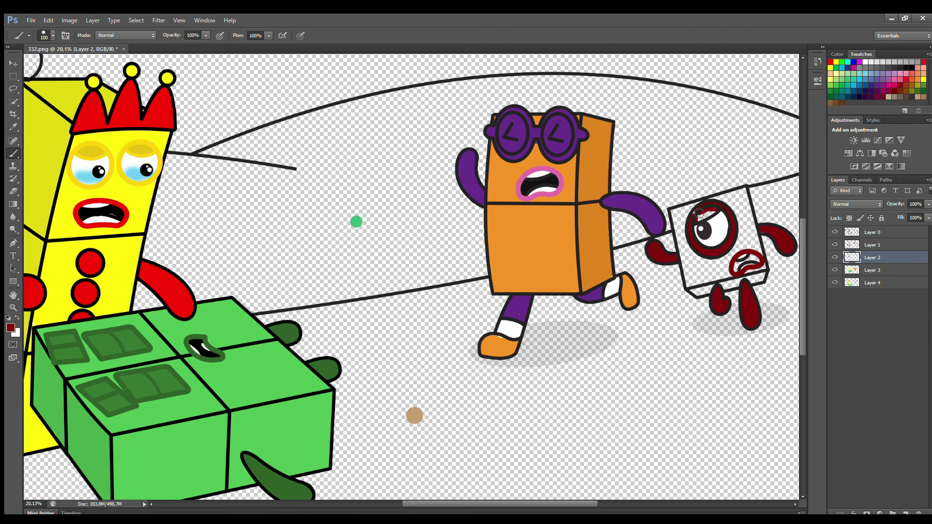
key("i")
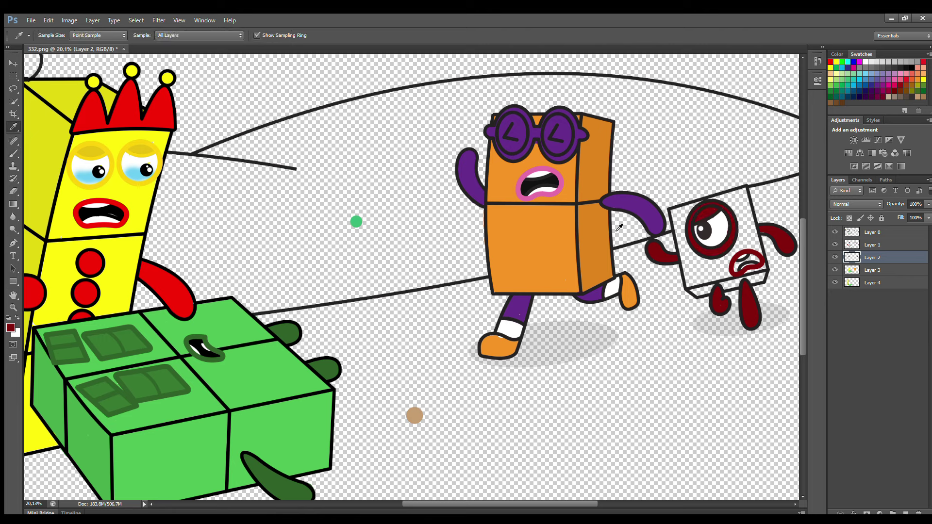
left_click(9, 152)
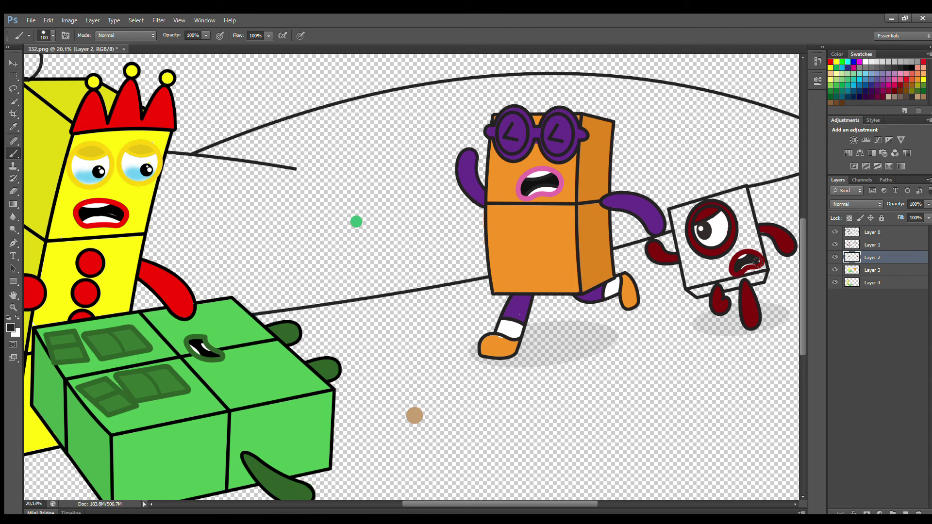
Fill the small one-eyed block's front face red on Layer 3 and its underside a slightly darker red on Layer 4.
left_click(873, 270)
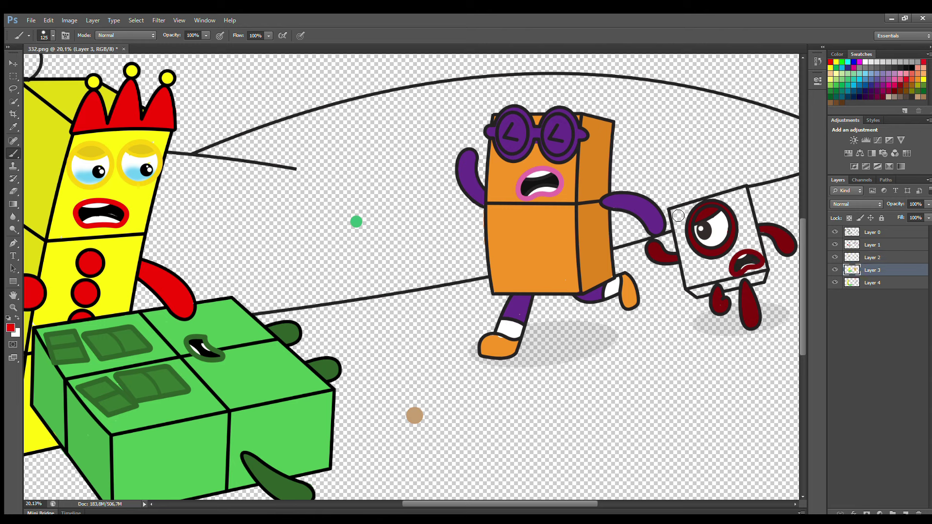
mouse_move(678, 216)
left_mouse_down()
mouse_move(692, 284)
mouse_move(764, 268)
mouse_move(746, 196)
mouse_move(685, 221)
mouse_move(731, 209)
mouse_move(745, 240)
mouse_move(726, 259)
mouse_move(702, 255)
mouse_move(718, 269)
mouse_move(697, 274)
mouse_move(698, 293)
mouse_move(760, 274)
left_mouse_up()
key("alt+bracketleft")
key("i")
key("b")
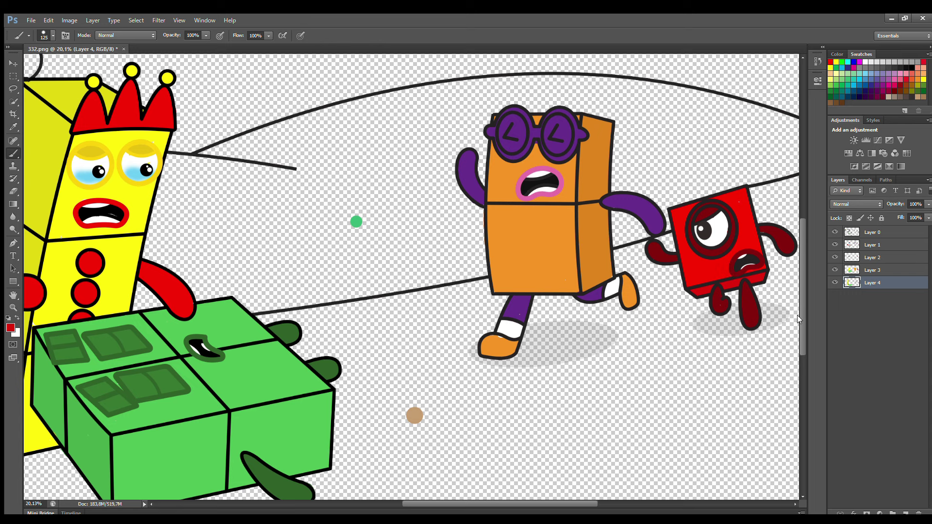
On Layer 1, fill all of the tree's foliage with the dark green sampled from the reference dot.
scroll(797, 300, "up", 5)
scroll(501, 499, "left", 10)
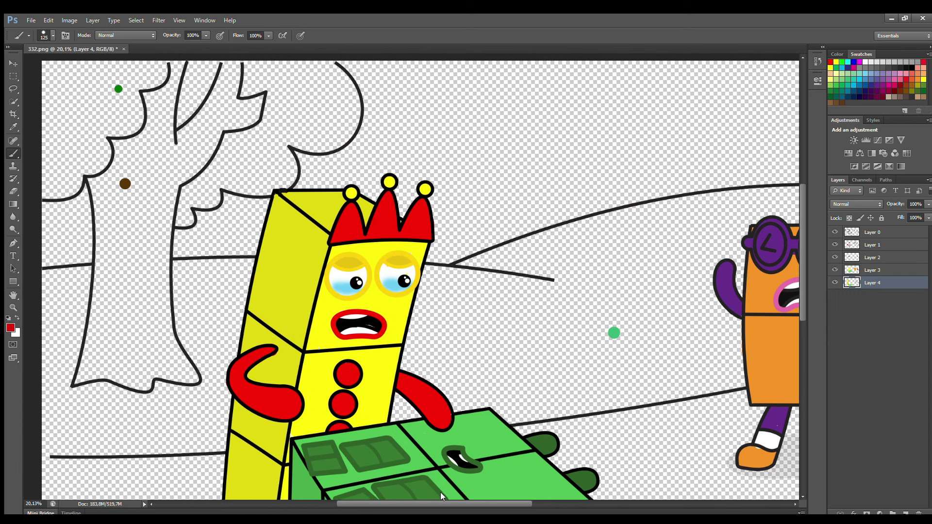
key("alt+bracketright")
key("alt+bracketright")
key("alt+bracketright")
key("i")
left_click(117, 89)
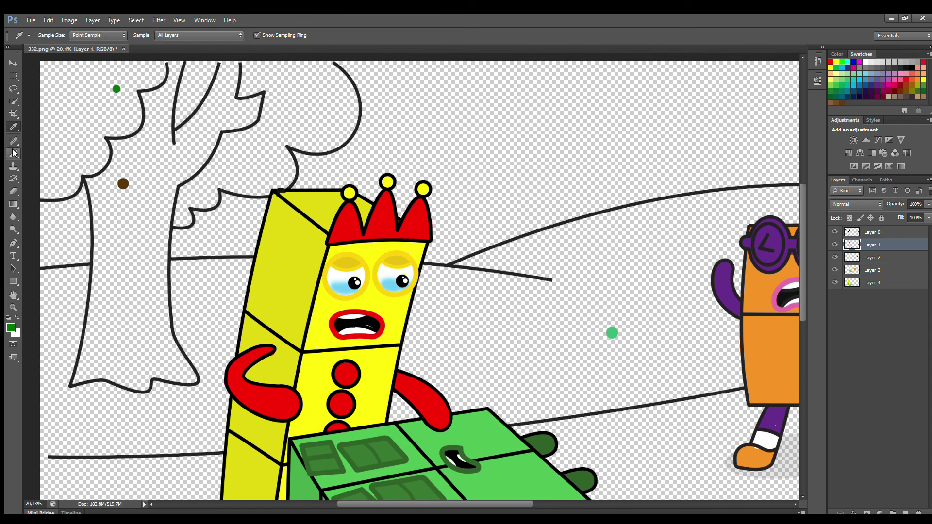
left_click(14, 154)
mouse_move(47, 196)
left_mouse_down()
mouse_move(84, 174)
mouse_move(103, 170)
mouse_move(115, 136)
mouse_move(138, 126)
mouse_move(140, 90)
mouse_move(158, 84)
mouse_move(162, 68)
mouse_move(160, 81)
mouse_move(157, 69)
mouse_move(71, 69)
mouse_move(119, 87)
mouse_move(57, 84)
mouse_move(73, 98)
mouse_move(58, 118)
mouse_move(116, 104)
mouse_move(101, 122)
mouse_move(45, 131)
mouse_move(125, 115)
mouse_move(46, 144)
mouse_move(98, 161)
mouse_move(56, 157)
mouse_move(56, 189)
mouse_move(68, 170)
left_mouse_up()
key("]")
key("bracketleft")
mouse_move(192, 62)
left_mouse_down()
mouse_move(177, 125)
mouse_move(212, 73)
mouse_move(205, 65)
mouse_move(193, 95)
left_mouse_up()
mouse_move(186, 189)
left_mouse_down()
mouse_move(183, 224)
mouse_move(193, 203)
mouse_move(215, 202)
mouse_move(223, 186)
mouse_move(285, 188)
mouse_move(294, 176)
mouse_move(283, 145)
mouse_move(333, 146)
left_mouse_up()
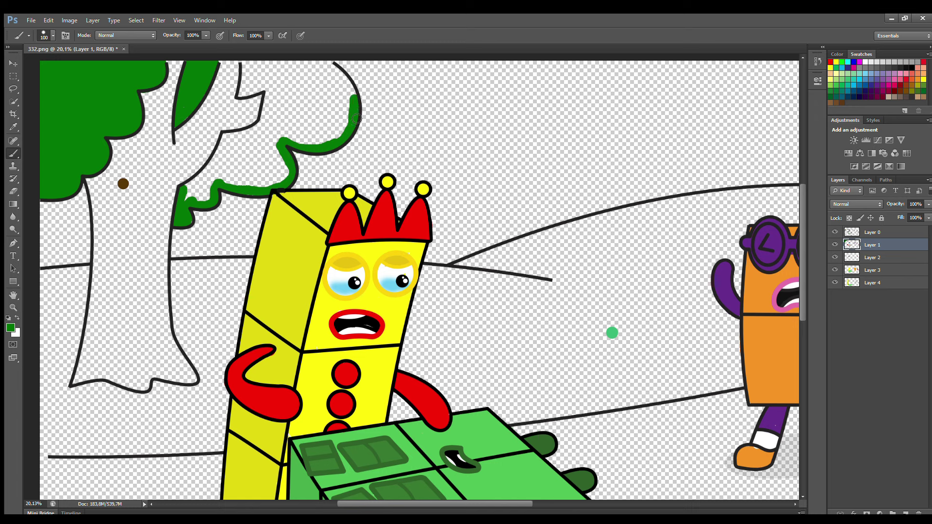
mouse_move(345, 80)
left_mouse_down()
mouse_move(310, 65)
mouse_move(248, 63)
mouse_move(243, 94)
mouse_move(263, 89)
mouse_move(265, 101)
mouse_move(242, 94)
mouse_move(270, 86)
mouse_move(263, 127)
mouse_move(226, 139)
mouse_move(192, 185)
mouse_move(196, 198)
mouse_move(240, 162)
mouse_move(239, 183)
mouse_move(288, 174)
mouse_move(258, 145)
mouse_move(259, 175)
mouse_move(276, 126)
mouse_move(269, 77)
mouse_move(255, 87)
mouse_move(320, 73)
mouse_move(344, 94)
mouse_move(341, 134)
mouse_move(297, 142)
mouse_move(291, 107)
mouse_move(323, 90)
mouse_move(315, 127)
left_mouse_up()
key("bracketright")
key("bracketright")
key("bracketright")
On Layer 2, fill the tree's trunk and branches with the dark brown sampled from the reference dot.
left_click(872, 257)
left_click(12, 126)
left_click(123, 184)
key("b")
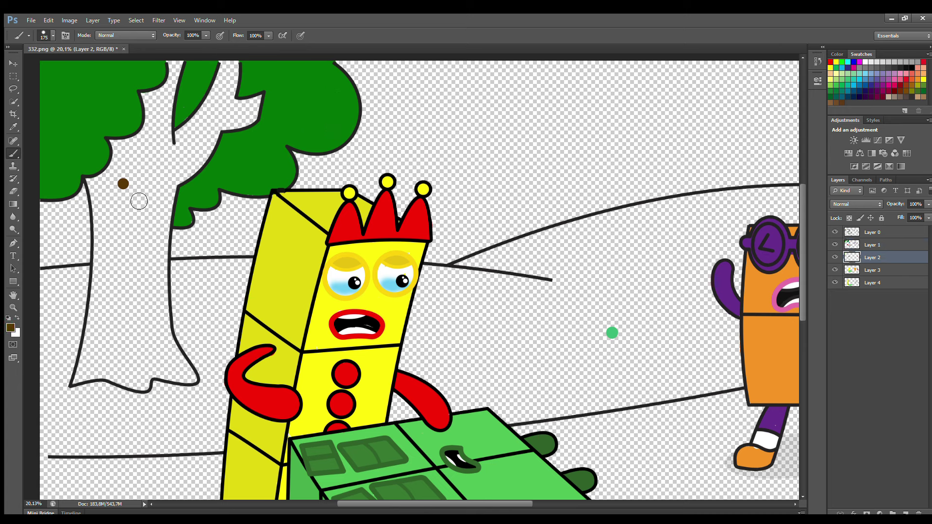
mouse_move(93, 187)
left_mouse_down()
mouse_move(97, 293)
mouse_move(76, 383)
mouse_move(81, 373)
mouse_move(144, 388)
mouse_move(154, 374)
mouse_move(195, 382)
mouse_move(165, 315)
mouse_move(168, 228)
mouse_move(176, 191)
mouse_move(186, 193)
mouse_move(251, 113)
mouse_move(236, 77)
mouse_move(174, 138)
mouse_move(191, 78)
mouse_move(146, 140)
mouse_move(179, 151)
mouse_move(116, 178)
mouse_move(170, 178)
mouse_move(126, 256)
mouse_move(112, 371)
mouse_move(184, 377)
mouse_move(160, 329)
mouse_move(164, 234)
mouse_move(139, 280)
mouse_move(130, 349)
left_mouse_up()
key("bracketleft")
key("bracketright")
key("bracketright")
key("bracketright")
key("bracketright")
key("bracketright")
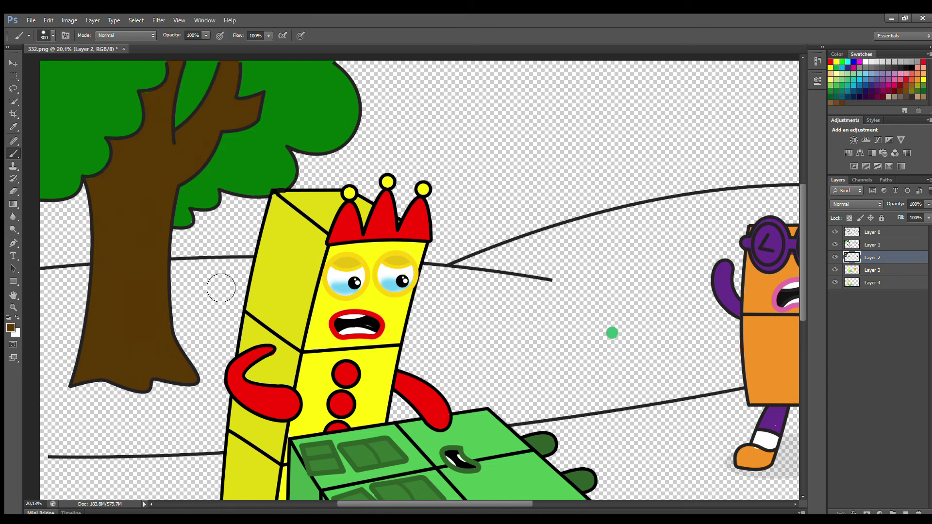
Add a new layer beneath Layer 4 and fill the whole ground with the tan sampled from the reference dot.
scroll(284, 301, "down", 2)
left_click(878, 284)
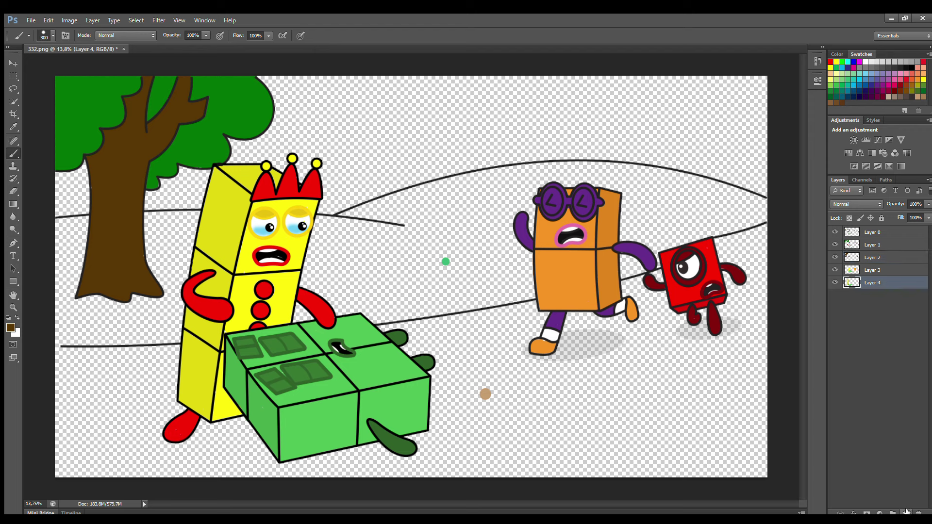
key("ctrl+shift+alt+n")
key("i")
left_click(485, 394)
left_click(10, 155)
left_click_drag(57, 356, 180, 358)
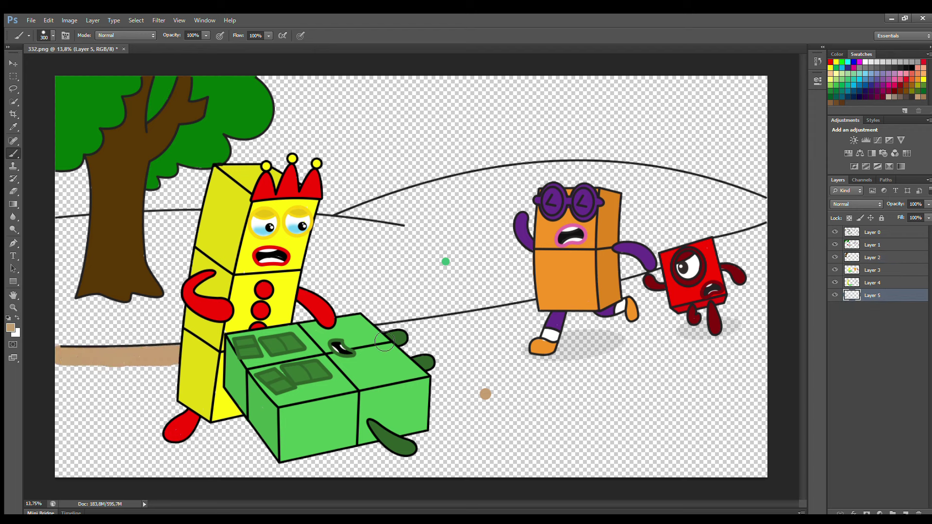
mouse_move(384, 341)
left_mouse_down()
mouse_move(483, 327)
mouse_move(534, 307)
mouse_move(631, 297)
mouse_move(765, 232)
mouse_move(746, 263)
mouse_move(742, 306)
mouse_move(699, 335)
mouse_move(588, 332)
mouse_move(444, 363)
mouse_move(616, 380)
mouse_move(684, 429)
mouse_move(224, 414)
mouse_move(78, 467)
mouse_move(723, 451)
mouse_move(711, 485)
left_mouse_up()
key("bracketright")
key("bracketright")
key("bracketright")
Paint soft darker-brown shadows beneath the yellow and green characters and add subtle tan shading across the ground.
key("i")
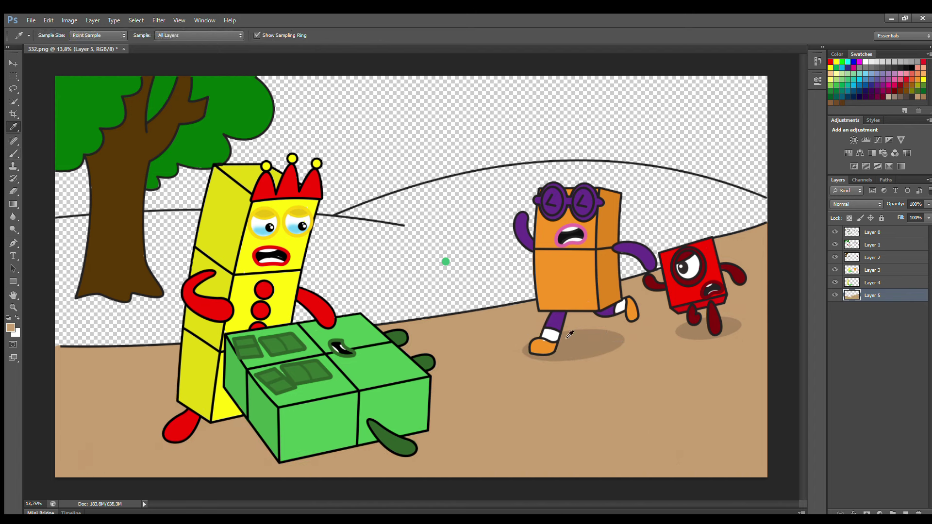
left_click(10, 154)
mouse_move(214, 447)
left_mouse_down()
mouse_move(279, 467)
mouse_move(451, 450)
mouse_move(269, 468)
mouse_move(442, 443)
left_mouse_up()
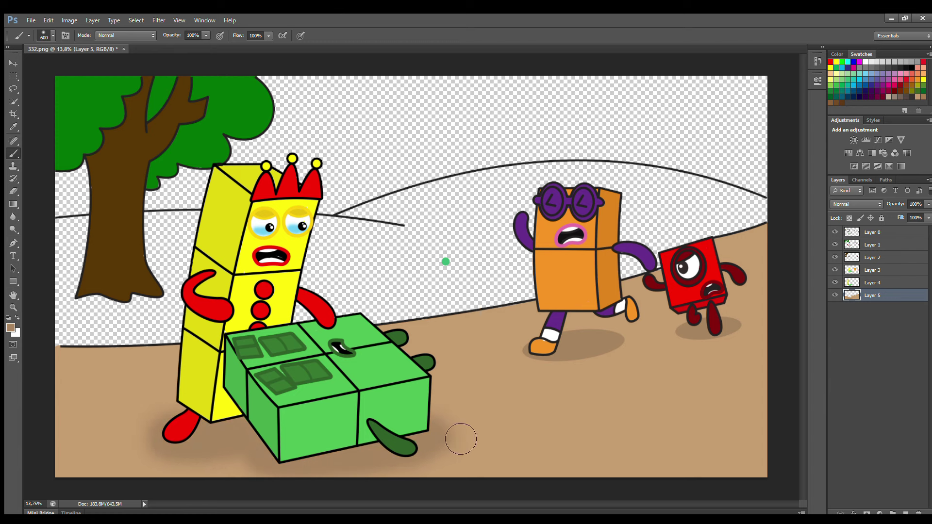
key("i")
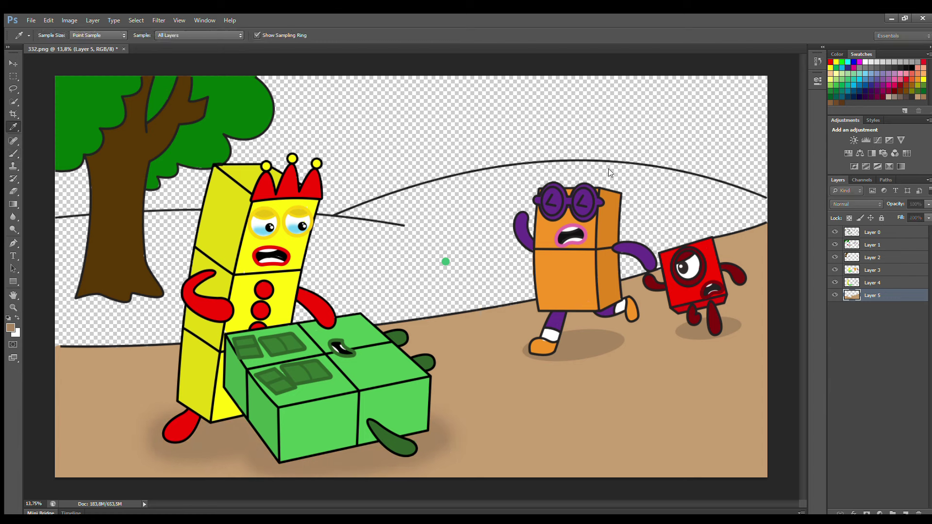
key("b")
mouse_move(759, 270)
left_mouse_down()
mouse_move(637, 367)
mouse_move(576, 381)
mouse_move(735, 365)
mouse_move(593, 330)
mouse_move(407, 363)
mouse_move(510, 385)
mouse_move(710, 322)
mouse_move(774, 457)
mouse_move(630, 366)
mouse_move(114, 377)
mouse_move(198, 395)
left_mouse_up()
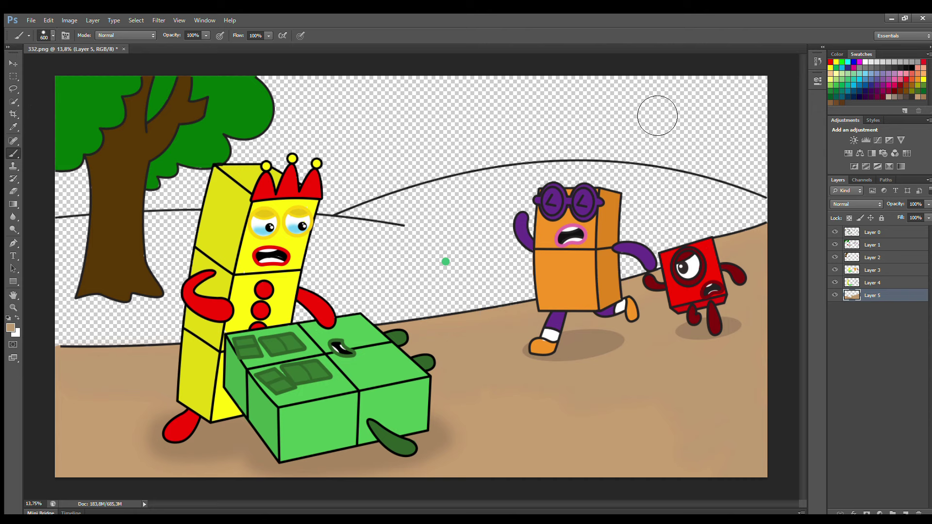
Add a new layer beneath the ground layer and fill the hills with the green sampled from the reference dot.
left_click(905, 513)
key("i")
left_click(446, 262)
key("b")
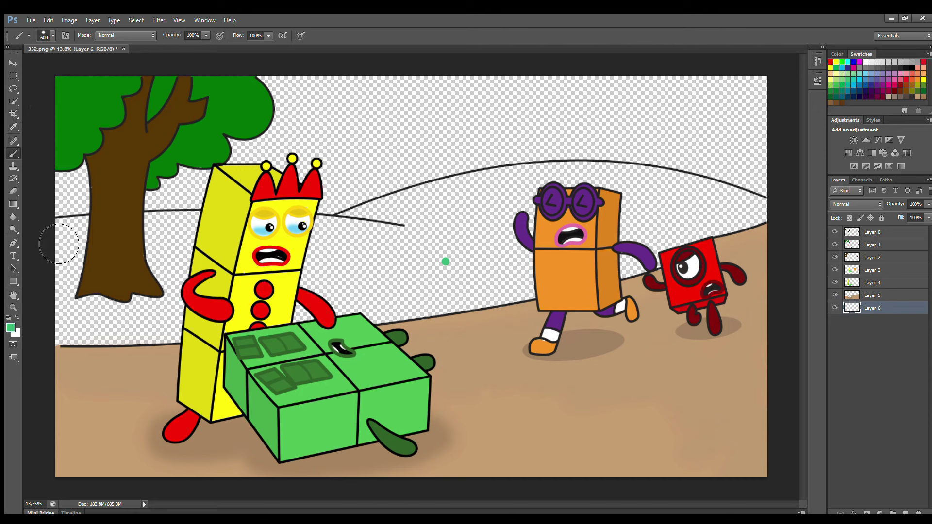
mouse_move(51, 227)
left_mouse_down()
mouse_move(204, 222)
mouse_move(343, 231)
mouse_move(436, 193)
mouse_move(555, 172)
mouse_move(696, 187)
mouse_move(769, 216)
mouse_move(738, 227)
mouse_move(751, 225)
mouse_move(625, 195)
mouse_move(454, 214)
mouse_move(641, 212)
mouse_move(699, 243)
mouse_move(459, 324)
mouse_move(623, 259)
mouse_move(307, 256)
mouse_move(558, 263)
mouse_move(424, 271)
mouse_move(688, 246)
mouse_move(67, 356)
mouse_move(32, 329)
mouse_move(55, 281)
mouse_move(194, 245)
mouse_move(70, 255)
mouse_move(73, 291)
left_mouse_up()
key("bracketright")
key("bracketright")
Shade the hill around the tree trunk with darker green and paint a lighter green band along the hills' lower edge.
key("i")
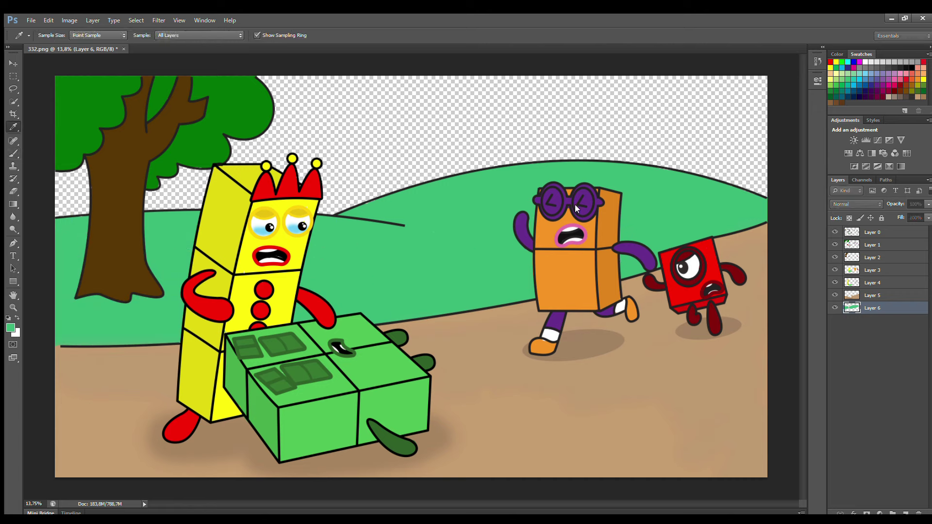
key("b")
mouse_move(94, 255)
left_mouse_down()
mouse_move(64, 282)
mouse_move(111, 320)
mouse_move(169, 283)
mouse_move(148, 239)
mouse_move(94, 309)
mouse_move(185, 268)
mouse_move(78, 292)
left_mouse_up()
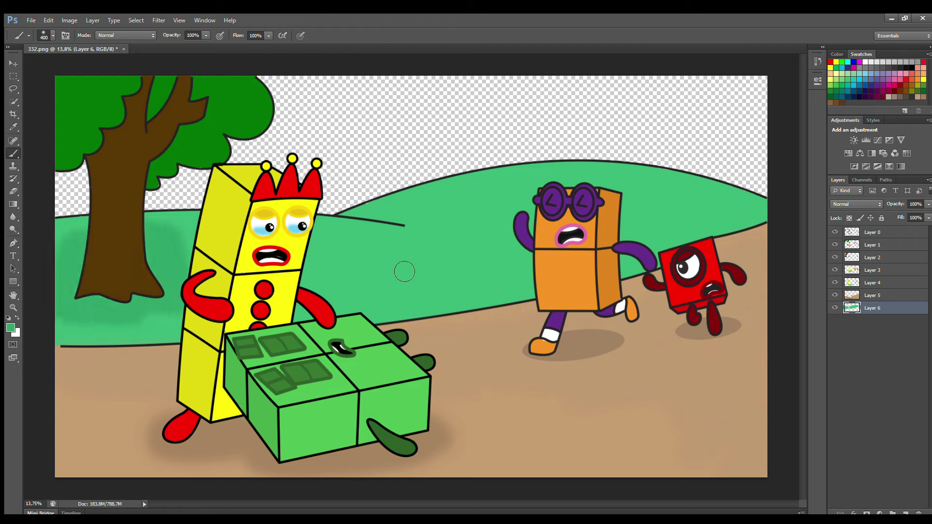
key("i")
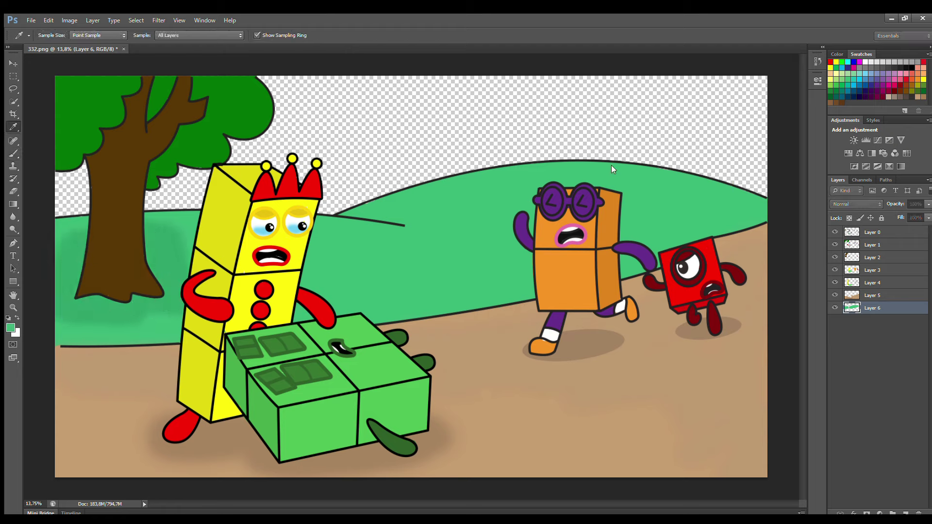
key("b")
mouse_move(73, 364)
left_mouse_down()
mouse_move(231, 359)
mouse_move(648, 283)
left_mouse_up()
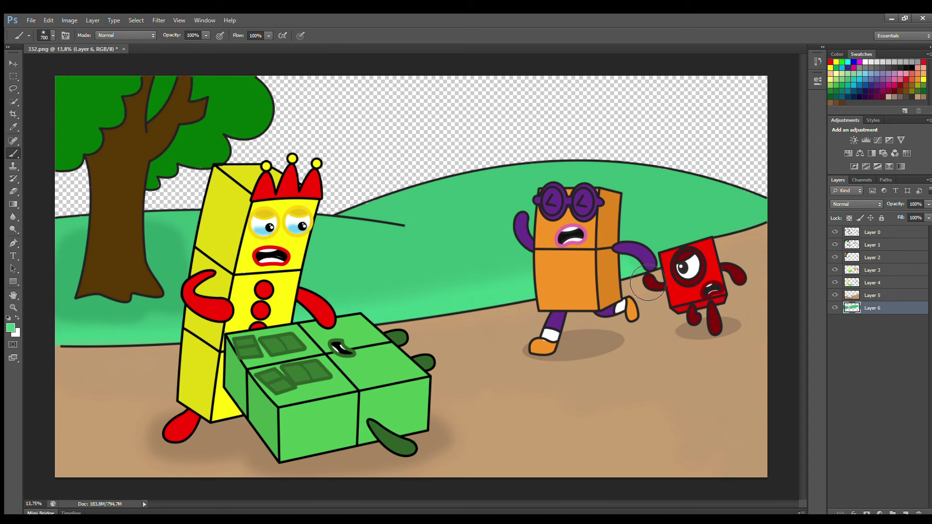
left_click_drag(776, 233, 642, 266)
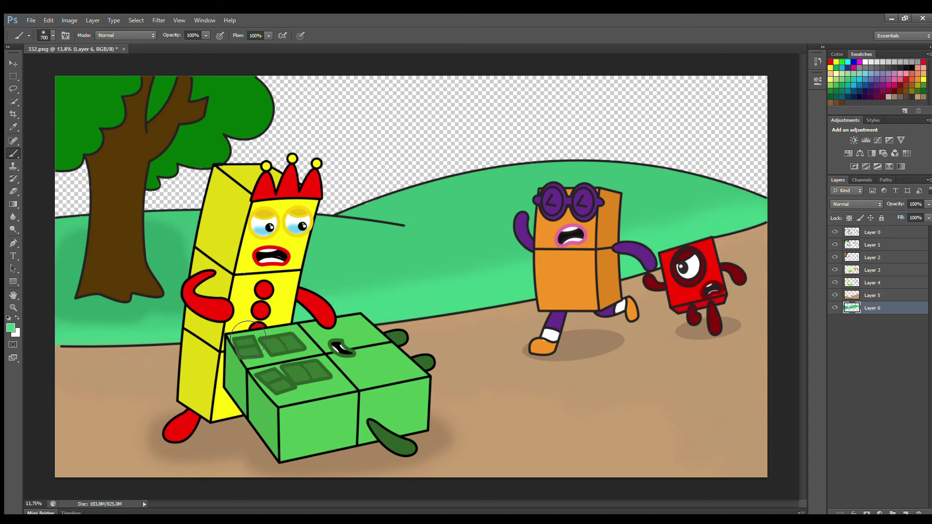
Add a new layer beneath the hills and paint a soft pale turquoise band of sky along the hilltops.
left_click(905, 513)
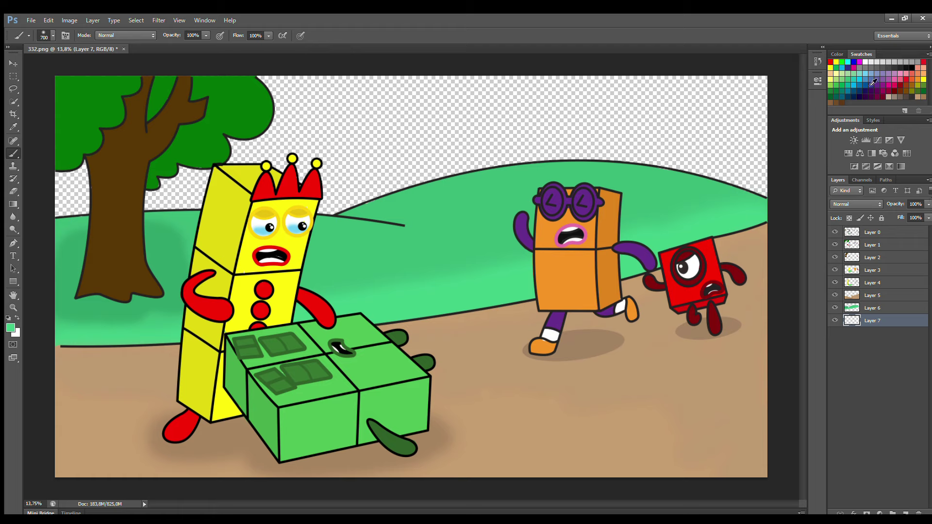
left_click(861, 75)
mouse_move(70, 228)
left_mouse_down()
mouse_move(421, 206)
mouse_move(776, 215)
mouse_move(461, 183)
mouse_move(69, 213)
left_mouse_up()
Add a new layer beneath the turquoise sky band and fill the rest of the sky with blue using a 1100 px brush.
left_click(905, 512)
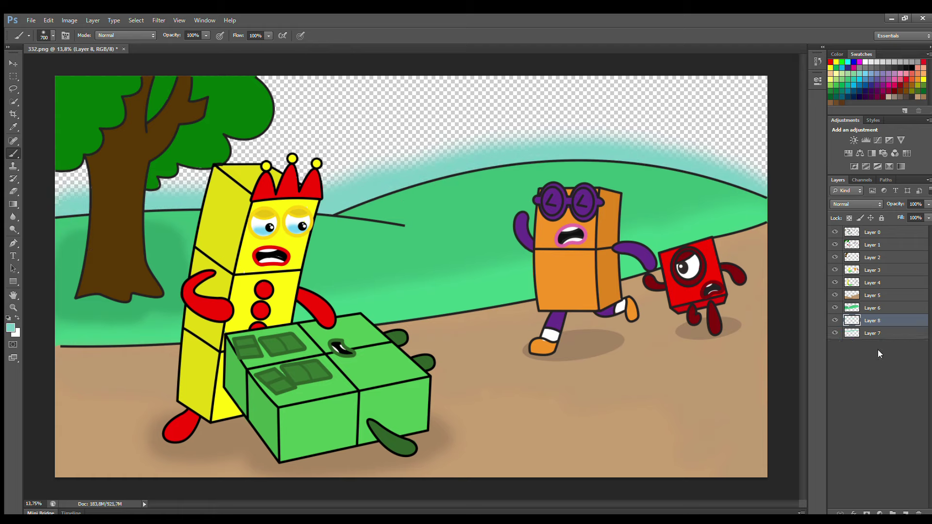
left_click(864, 86)
key("bracketright")
key("bracketright")
key("bracketright")
key("bracketright")
mouse_move(422, 127)
left_mouse_down()
mouse_move(557, 167)
mouse_move(453, 141)
mouse_move(759, 156)
mouse_move(427, 145)
mouse_move(204, 160)
left_mouse_up()
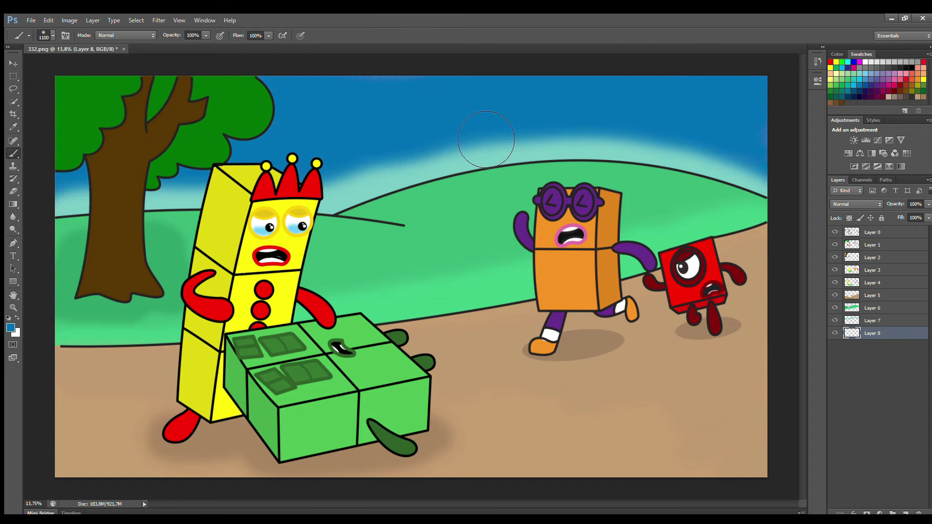